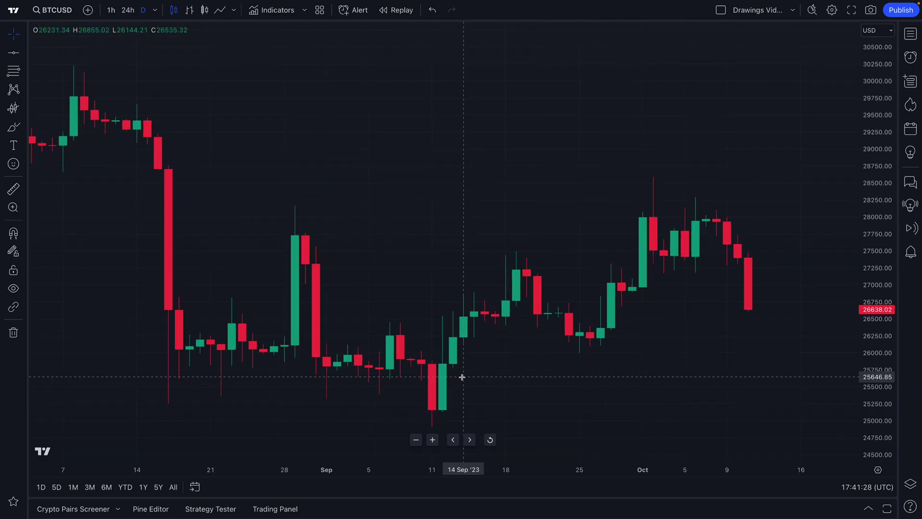
Step: Zoom and pan the BTCUSD daily chart to frame candles from mid-September into October
scroll(447, 377, up, 5)
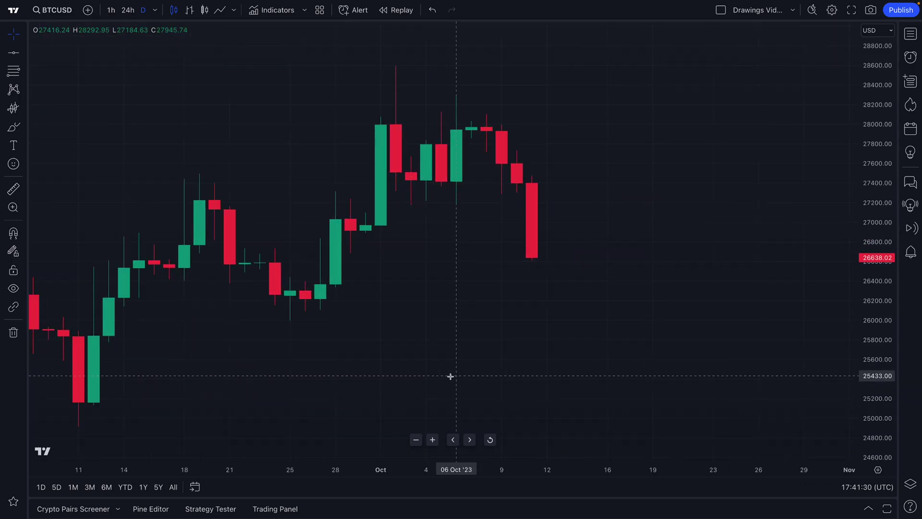
scroll(420, 325, up, 4)
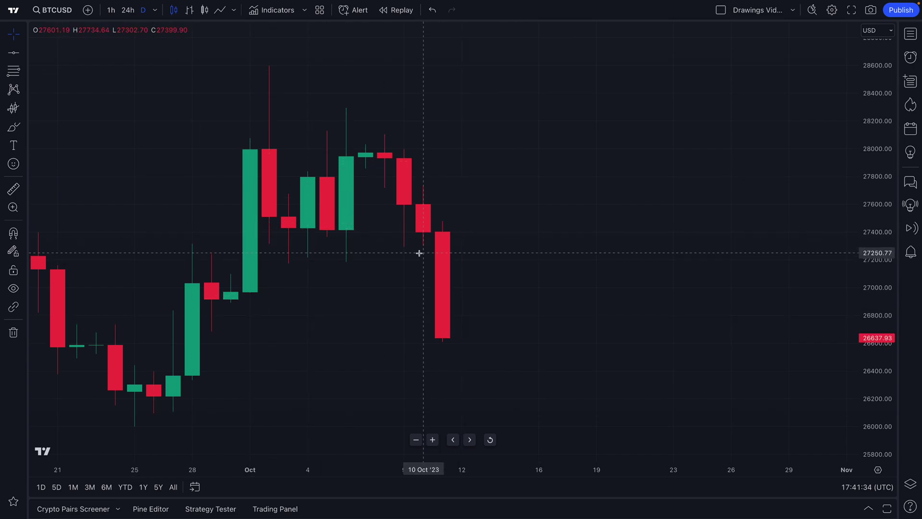
click(479, 115)
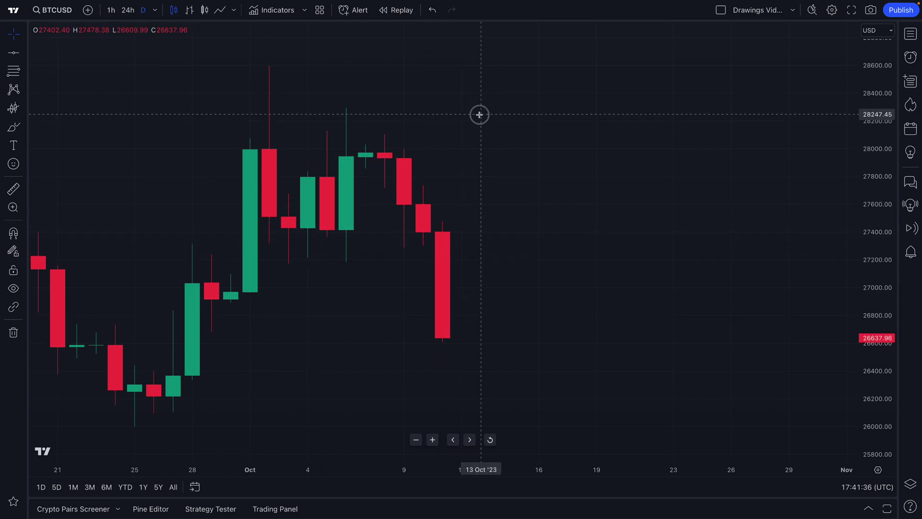
drag(480, 114, 589, 136)
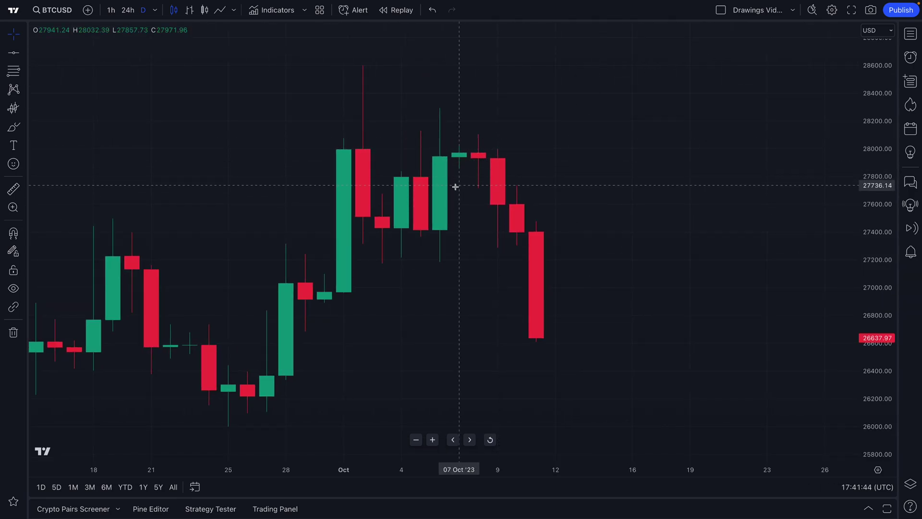
scroll(448, 255, down, 2)
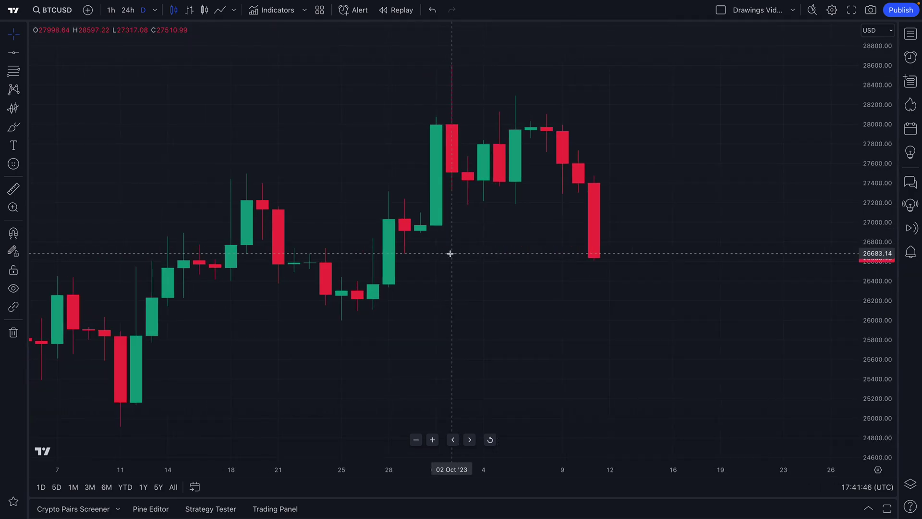
scroll(450, 253, down, 5)
scroll(450, 253, up, 10)
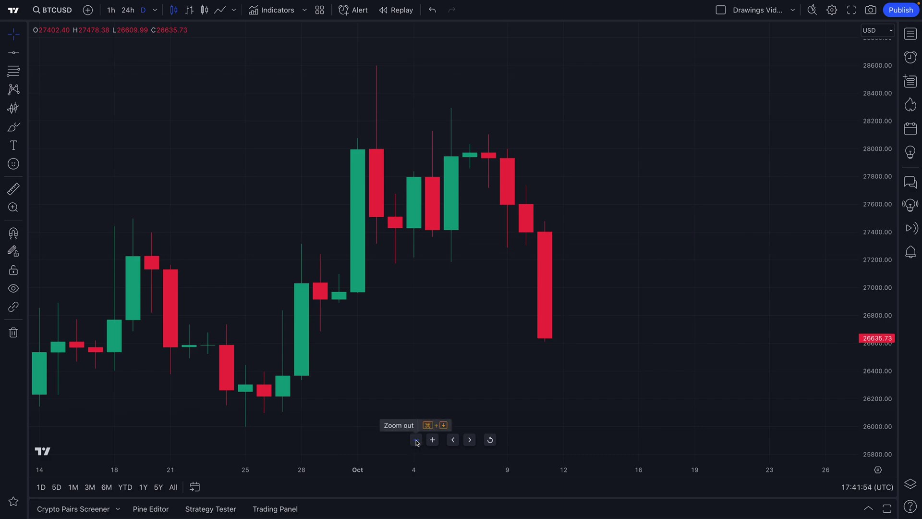
Step: Try the scroll and zoom buttons under the chart, then reset to the February–October view
click(455, 440)
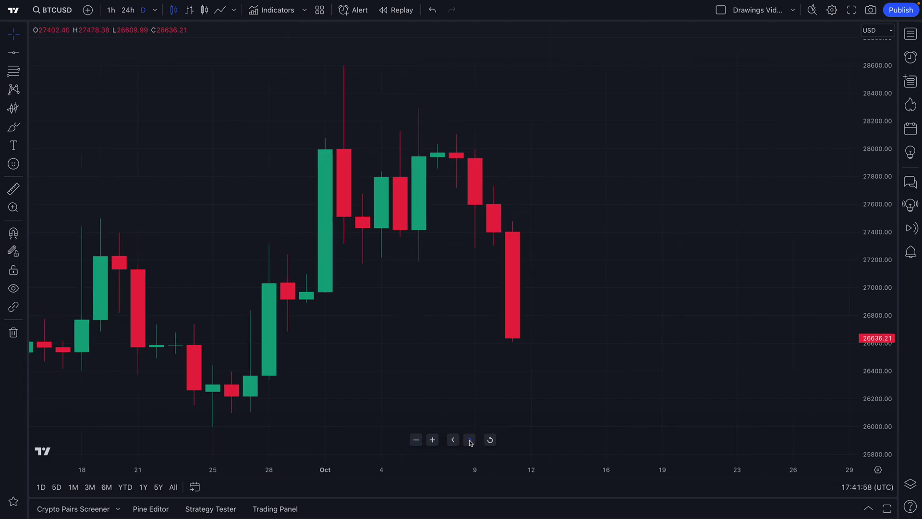
click(433, 441)
click(433, 440)
click(416, 440)
click(417, 441)
click(416, 441)
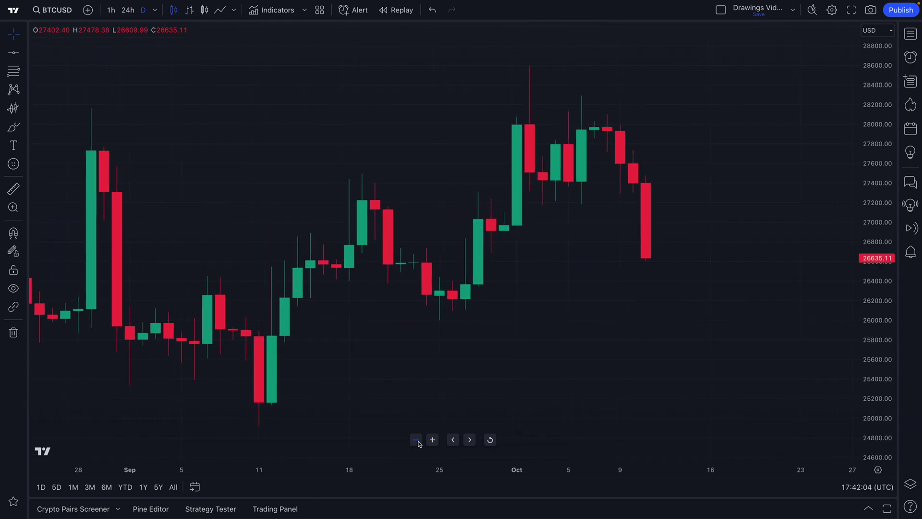
click(490, 440)
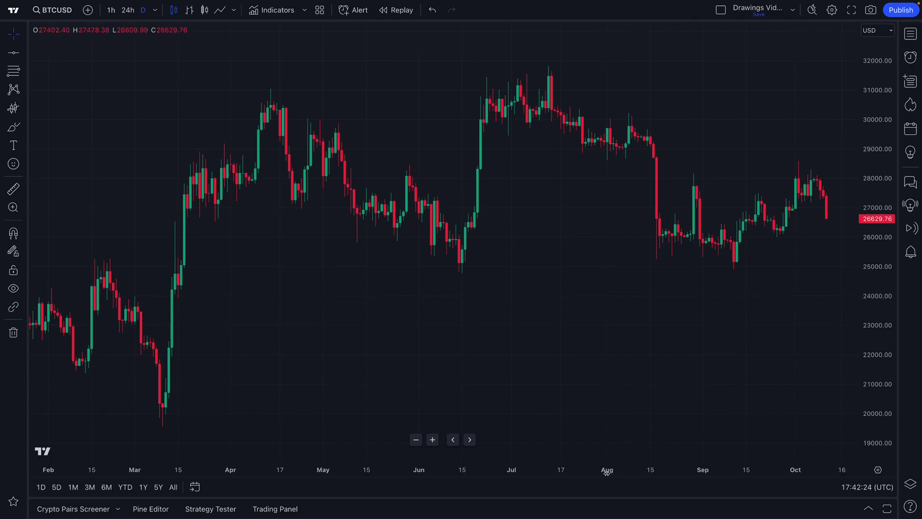
Step: Compress the price scale to roughly -2,500–52,500, flattening the candles into a thin band
mouse_move(594, 472)
mouse_down()
mouse_move(247, 466)
mouse_move(516, 457)
mouse_move(745, 470)
mouse_move(605, 475)
mouse_up()
drag(872, 131, 882, 407)
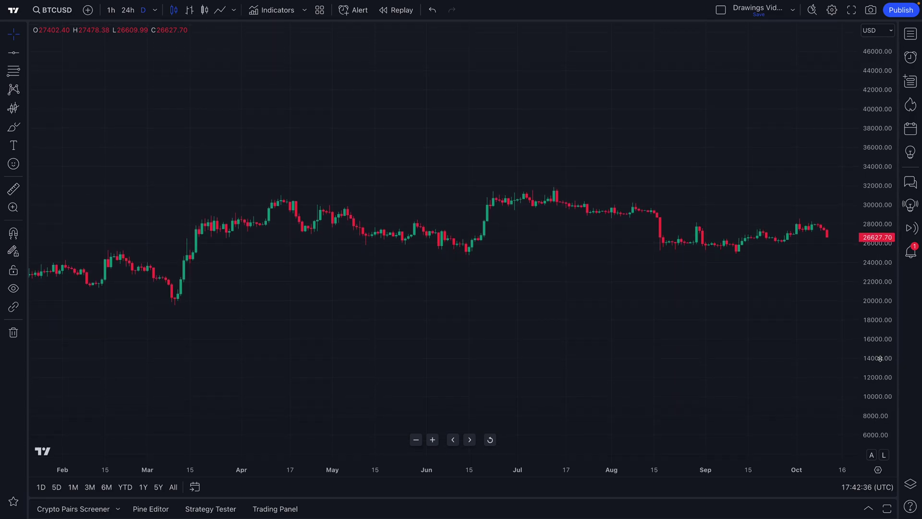
drag(870, 164, 878, 263)
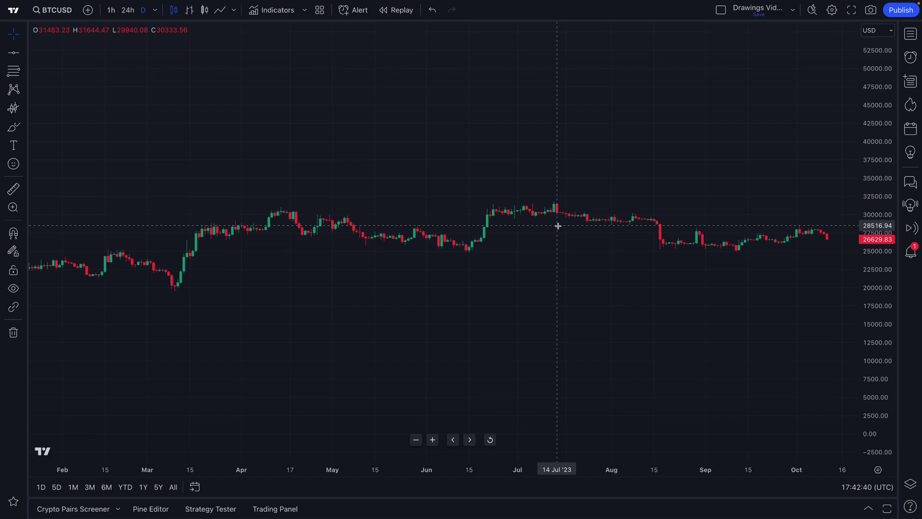
scroll(557, 226, up, 10)
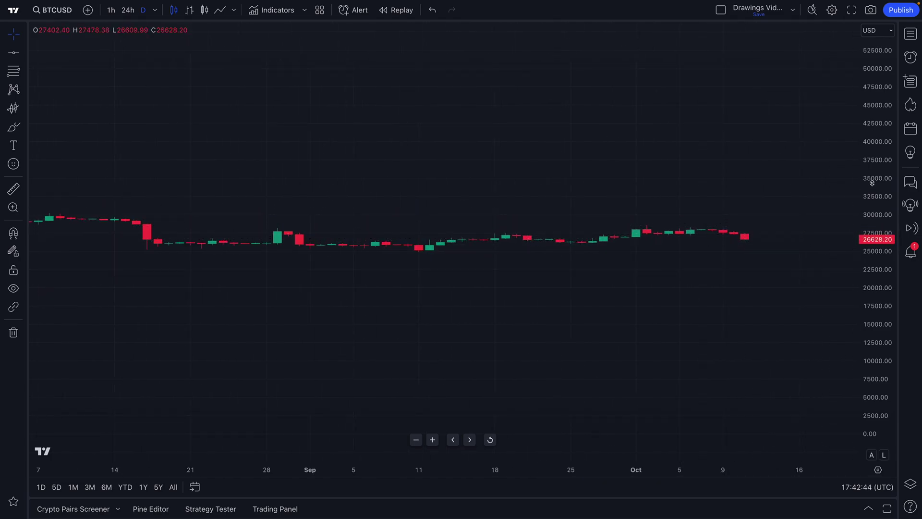
Step: Turn on automatic price-scale fitting so the axis spans about 24,500 to 30,500
click(879, 470)
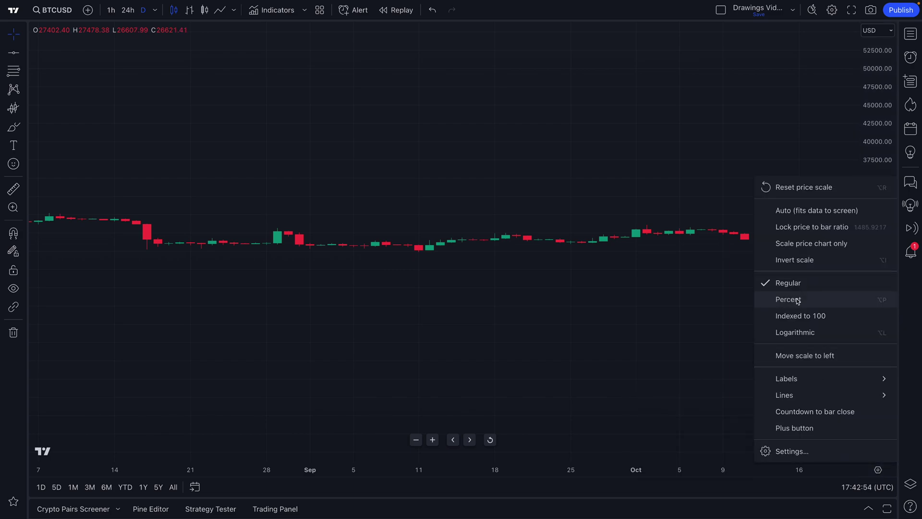
click(878, 470)
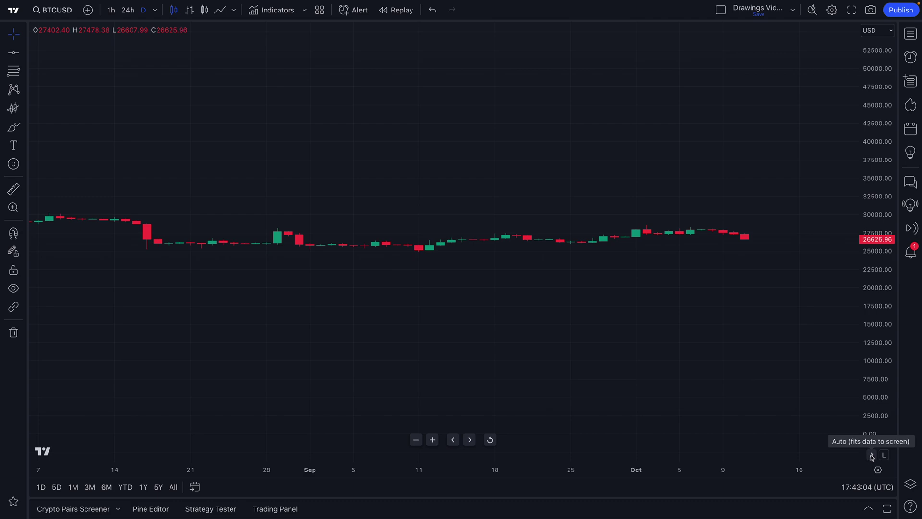
click(872, 455)
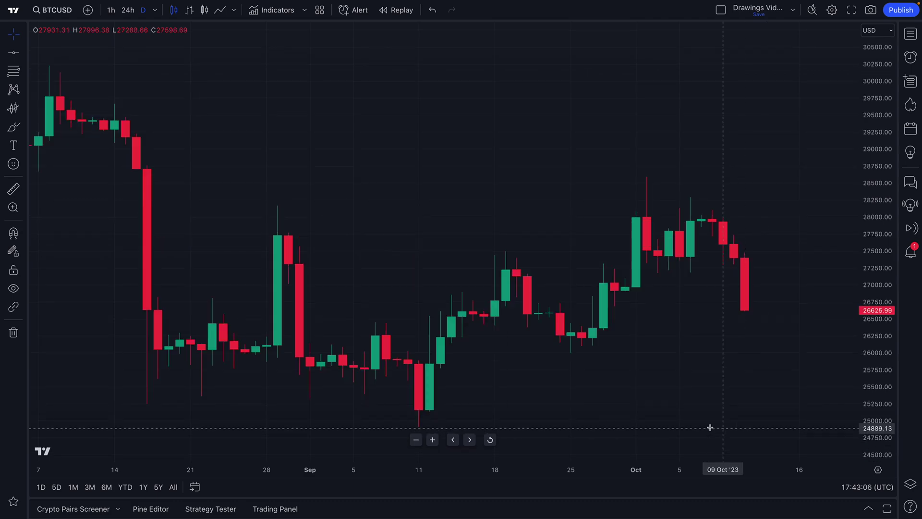
Step: Reset the chart view, pan to leave space into November, and bring up the chart's context menu
click(491, 440)
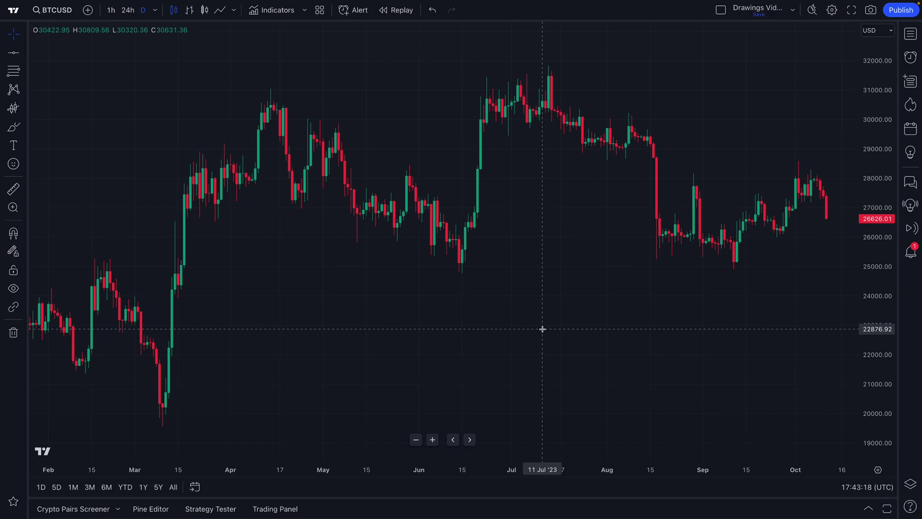
drag(644, 330, 540, 333)
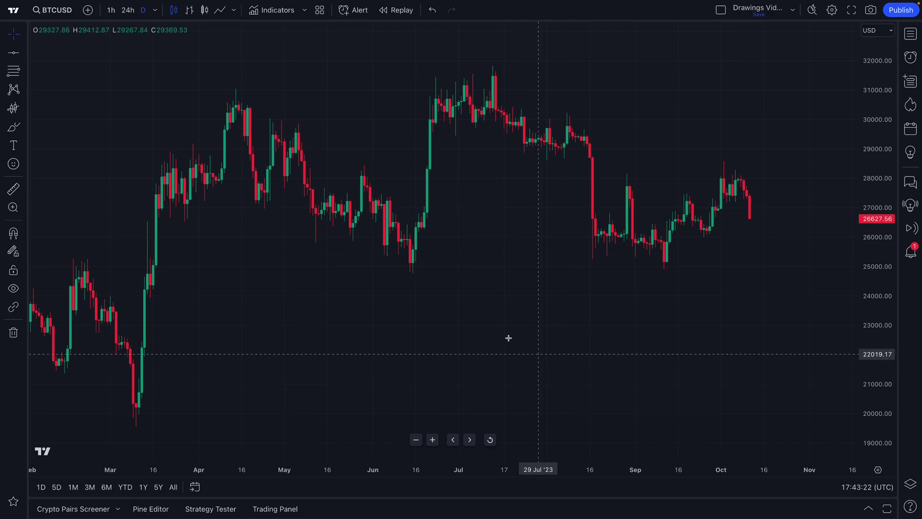
right_click(315, 67)
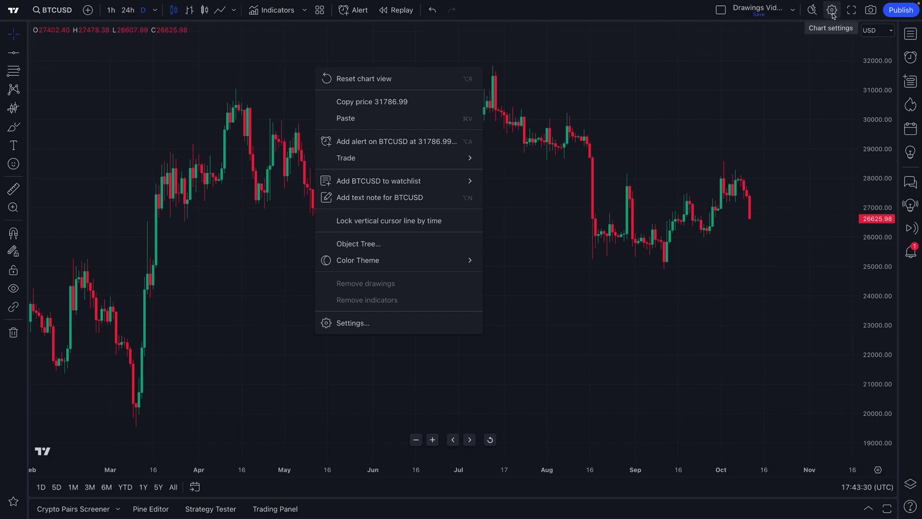
Step: Open Chart settings, move the dialog aside, and recolour the candle bodies purple
click(423, 327)
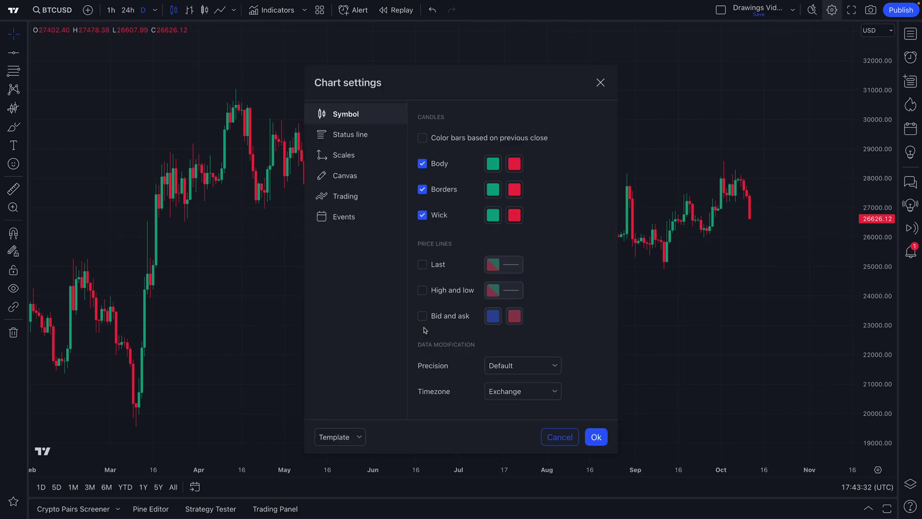
drag(453, 87, 232, 57)
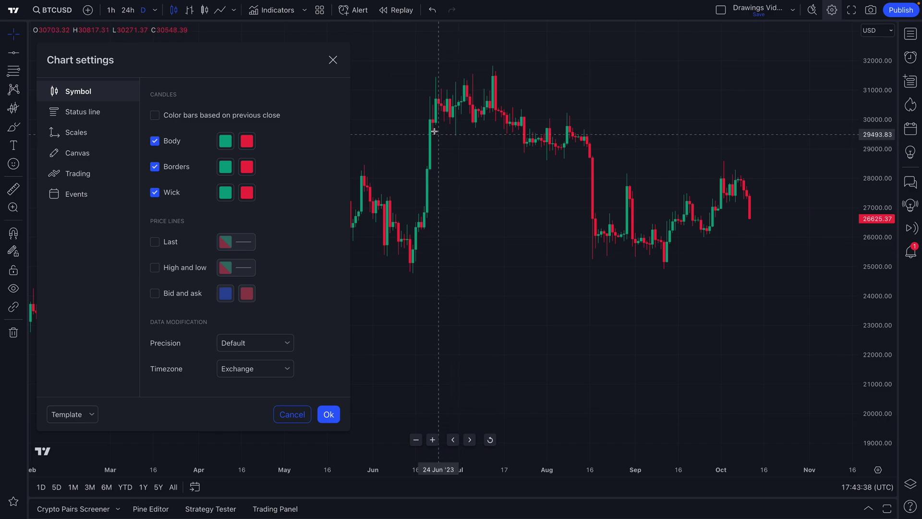
click(226, 141)
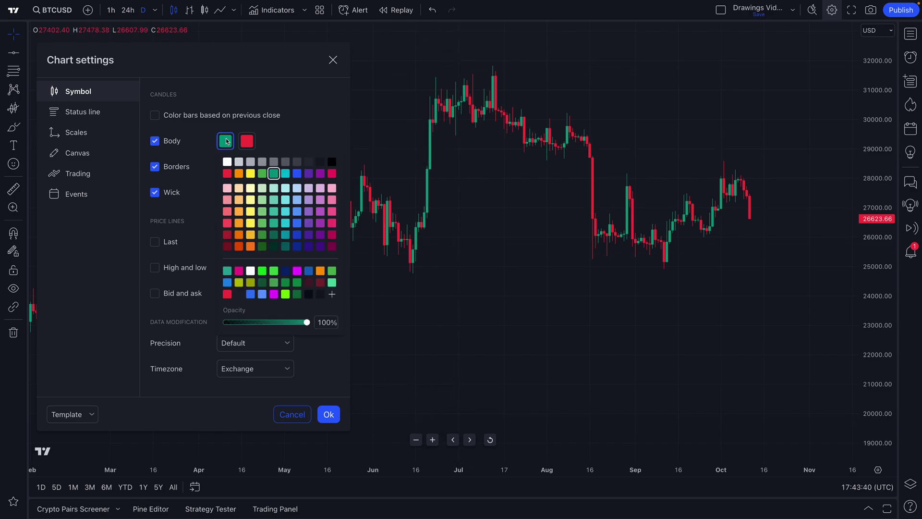
click(286, 173)
click(297, 173)
click(309, 174)
Step: Try pink-red, blue and cyan bodies, restore teal, then view the Scales settings
click(320, 174)
click(330, 174)
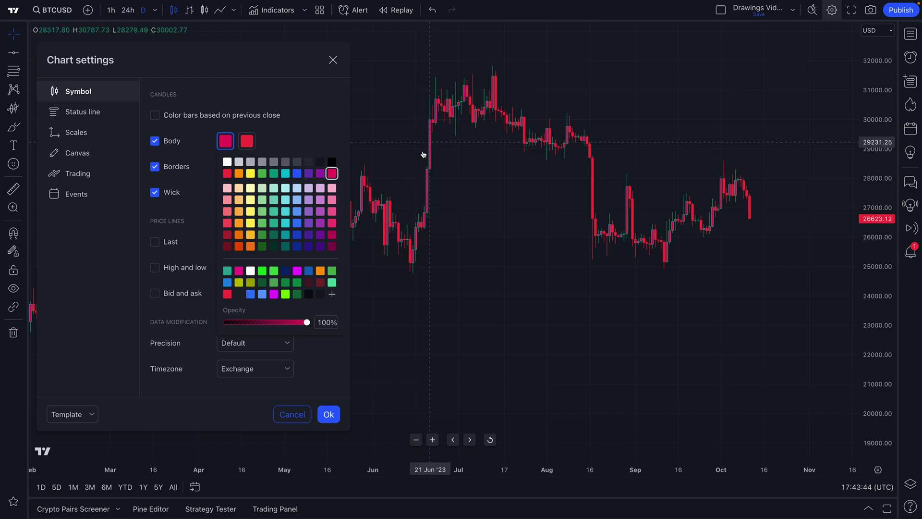
click(319, 174)
click(296, 174)
click(285, 175)
click(273, 175)
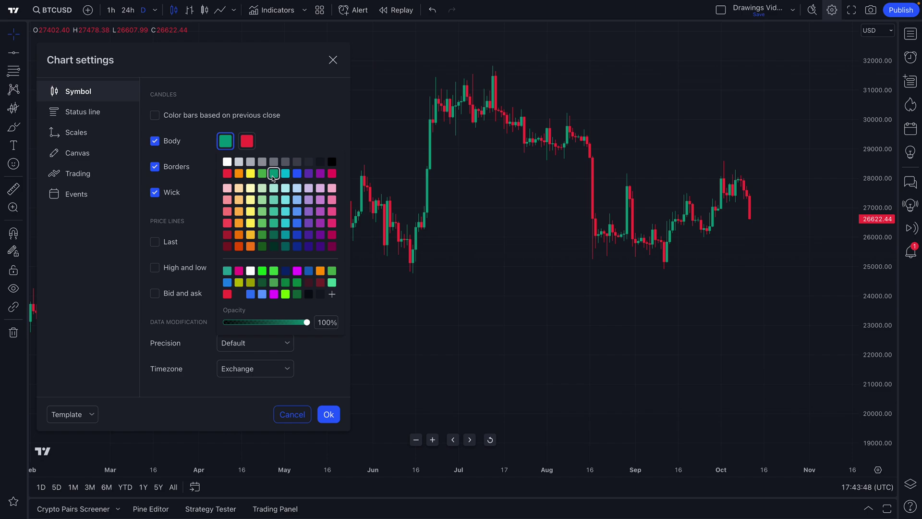
click(82, 114)
click(76, 131)
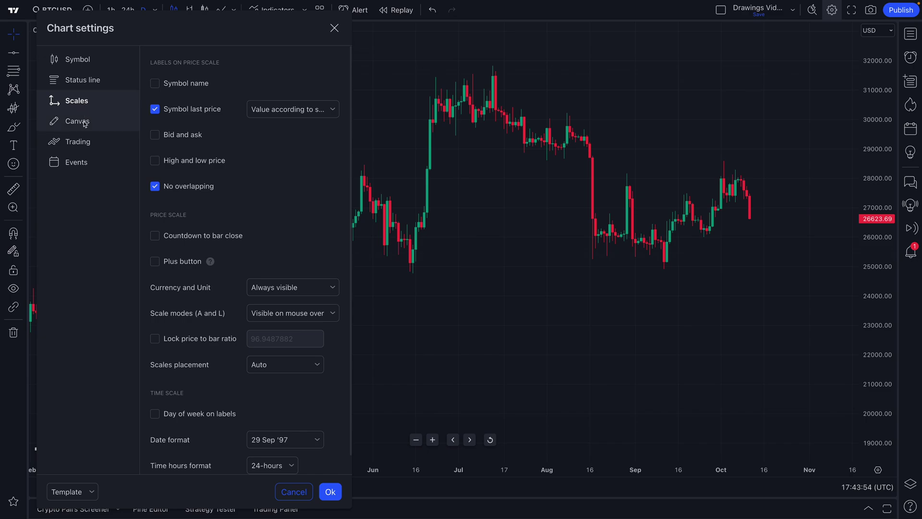
Step: Browse the Trading and Events settings pages, then return to Canvas
click(84, 123)
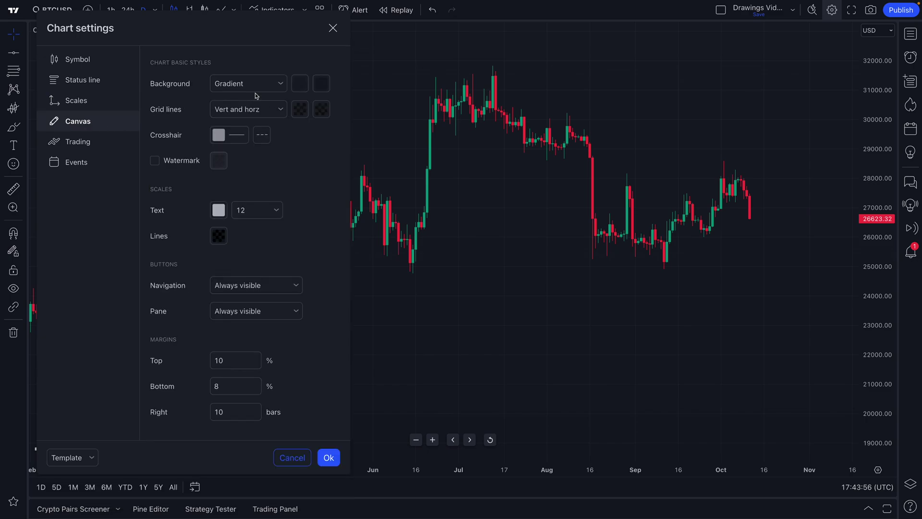
click(99, 142)
click(91, 161)
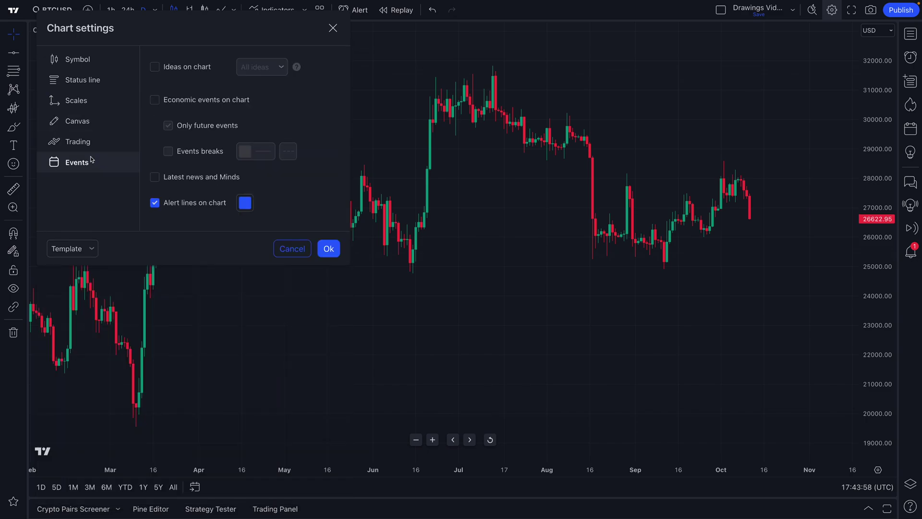
click(89, 124)
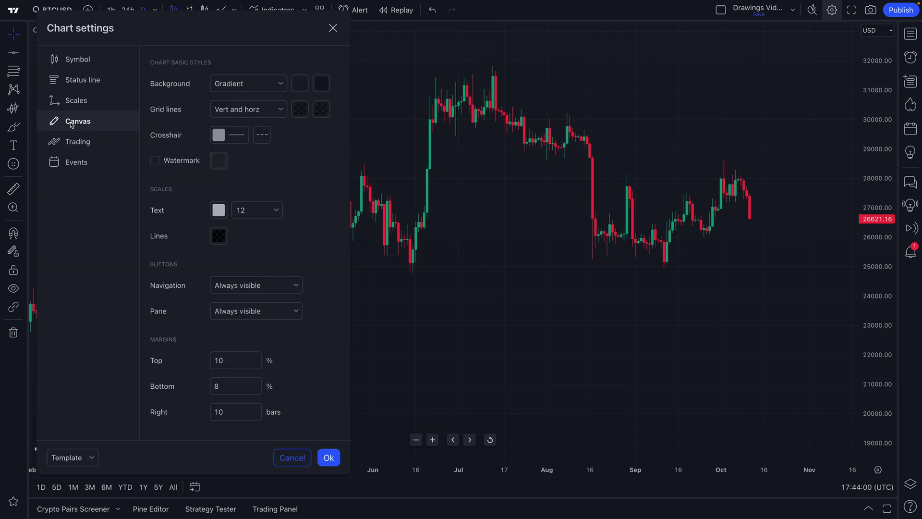
Step: Set the chart background to Solid, try dark blue, teal and red, and settle on near-black
click(245, 84)
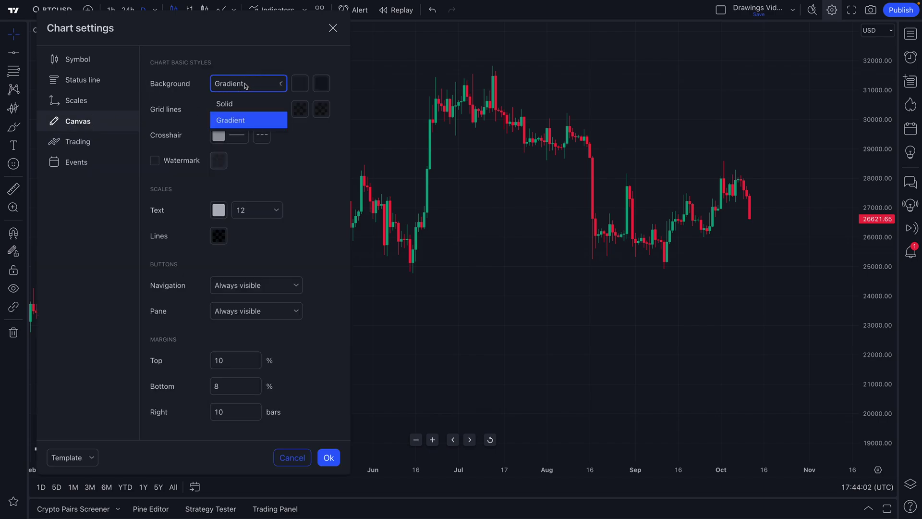
click(243, 101)
click(302, 85)
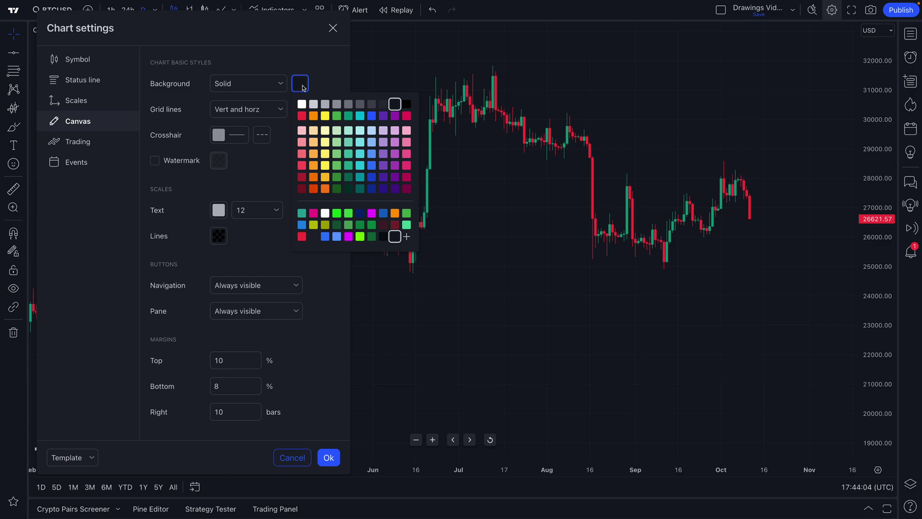
click(407, 103)
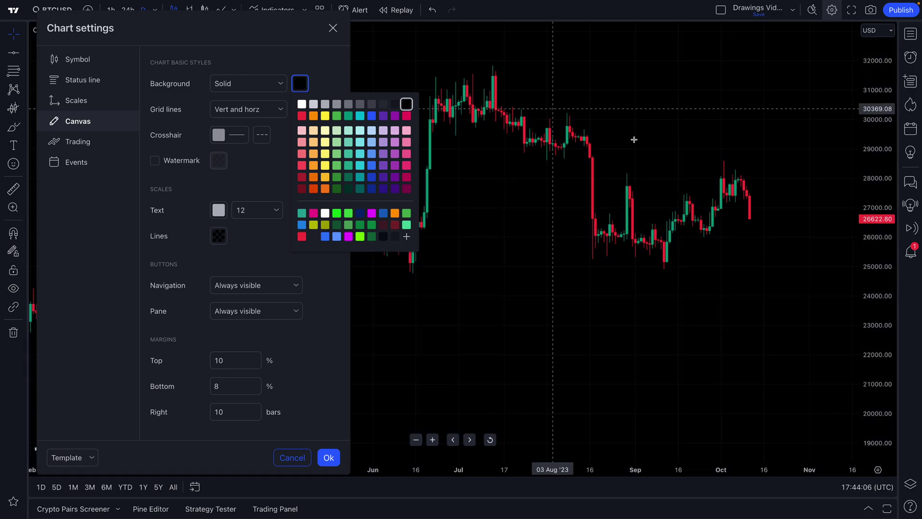
click(371, 189)
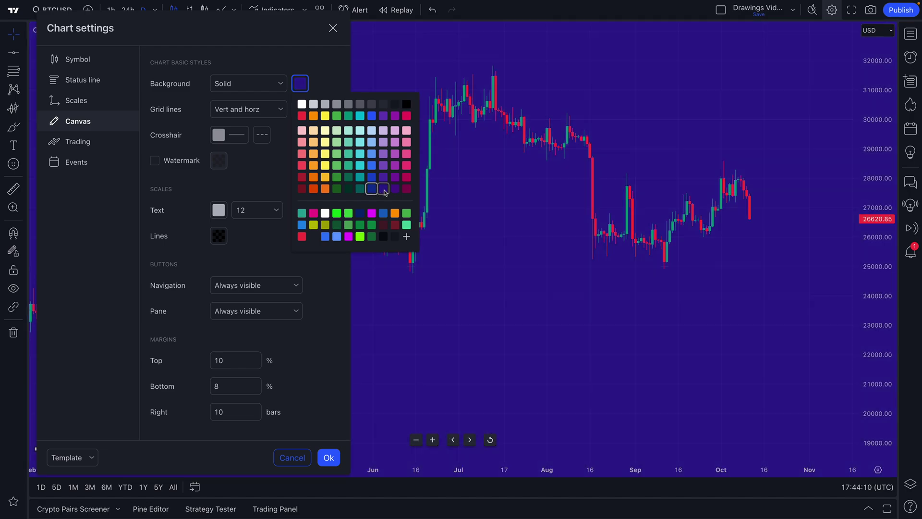
click(347, 190)
click(303, 190)
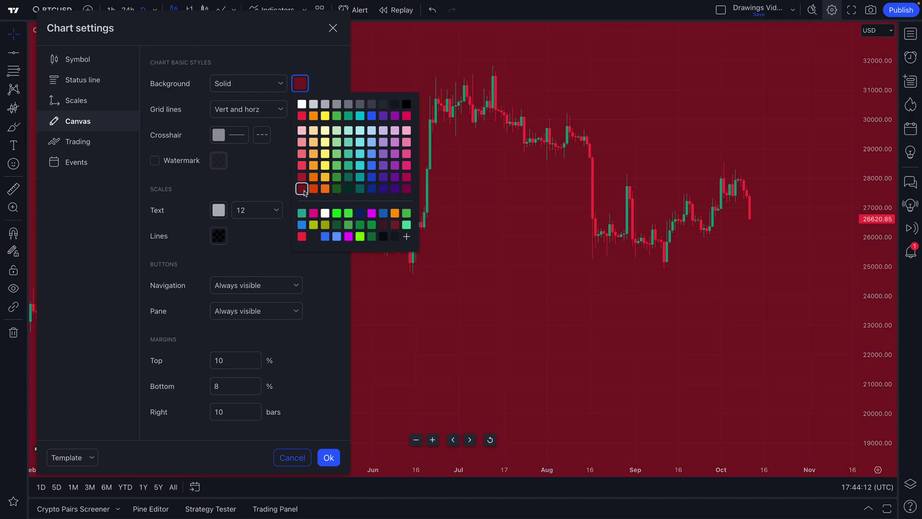
click(394, 105)
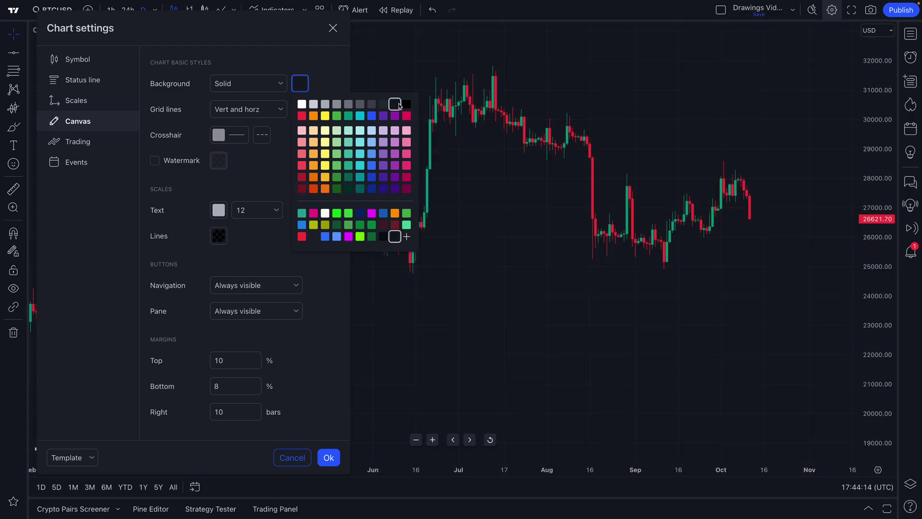
Step: Close Chart settings, zoom in on the recent months, and show the chart-type list
click(332, 28)
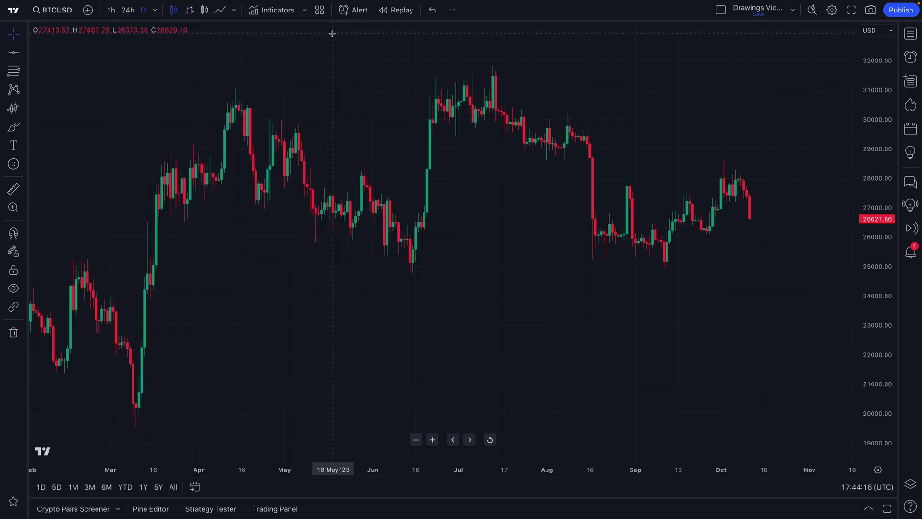
scroll(356, 120, up, 5)
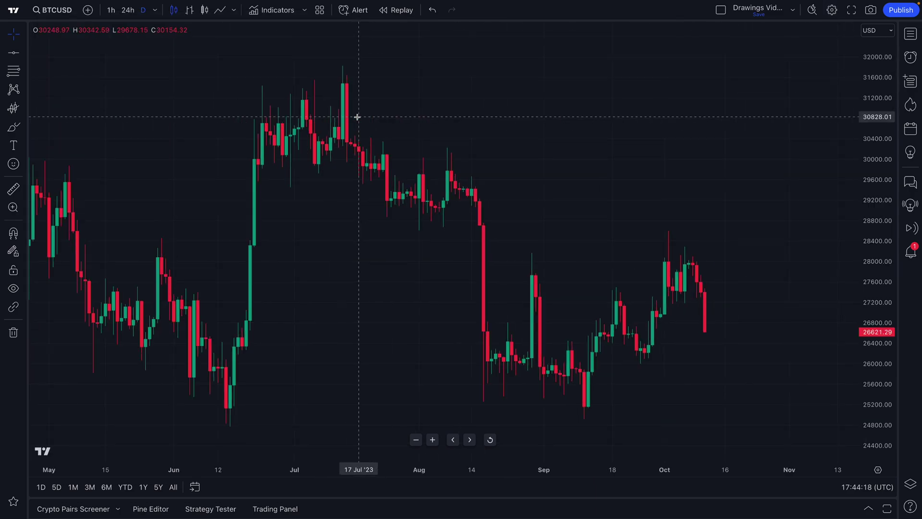
scroll(322, 185, up, 1)
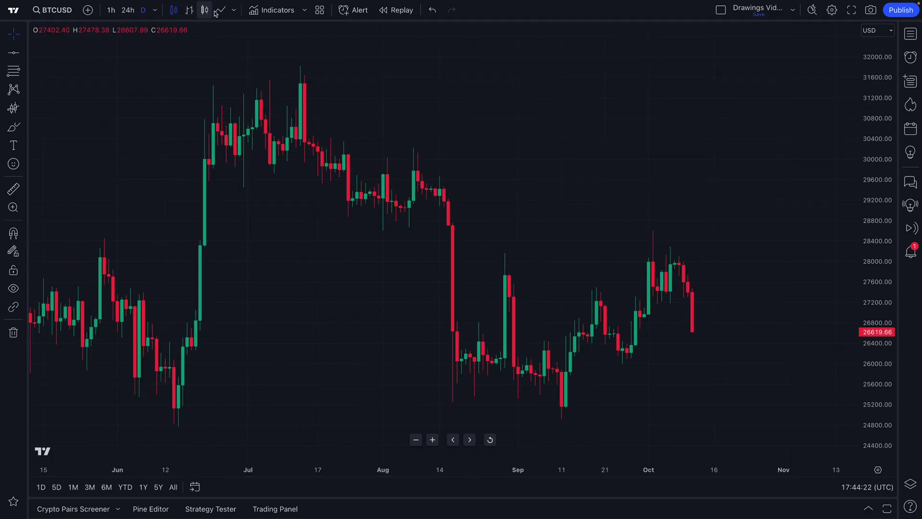
click(232, 11)
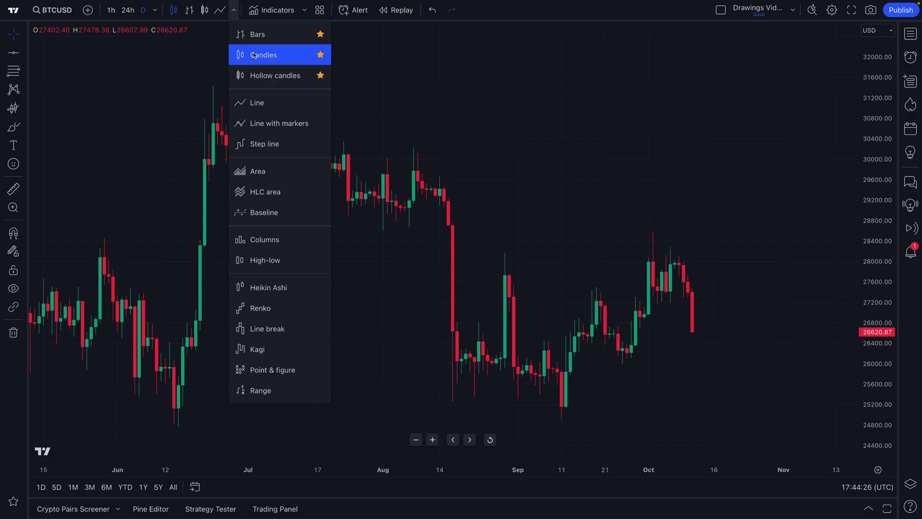
Step: Preview the chart as Line, Line with markers, HLC area, and High-low
click(258, 102)
click(233, 10)
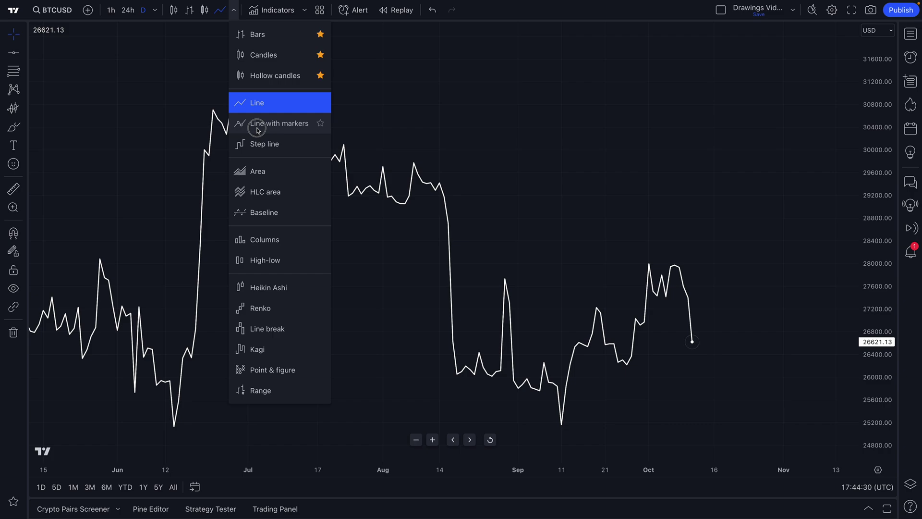
click(258, 126)
click(233, 10)
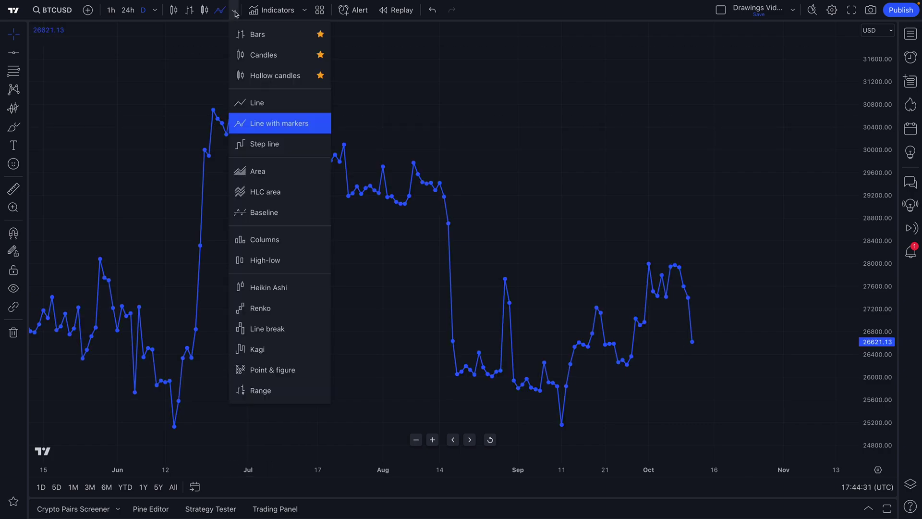
click(272, 194)
click(233, 10)
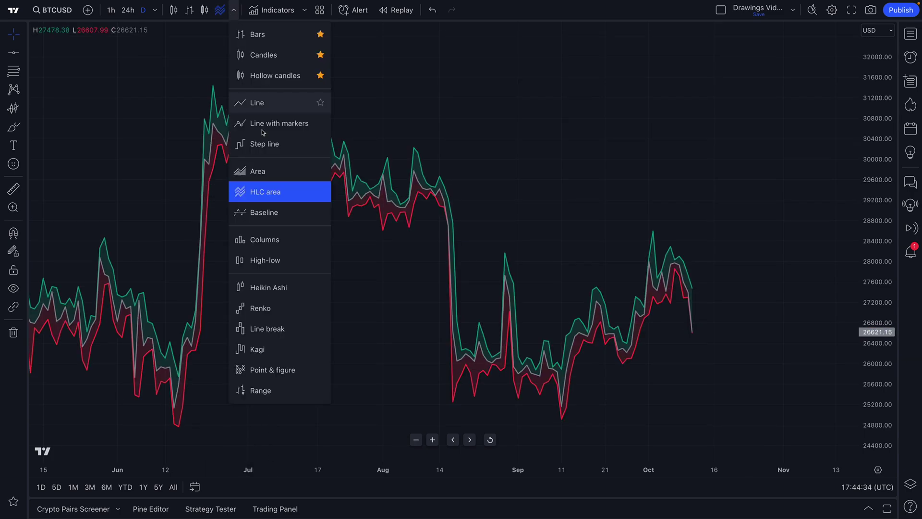
click(267, 260)
Step: Switch back to Candles and unstar Bars and Hollow candles as favourite chart types
scroll(268, 249, up, 1)
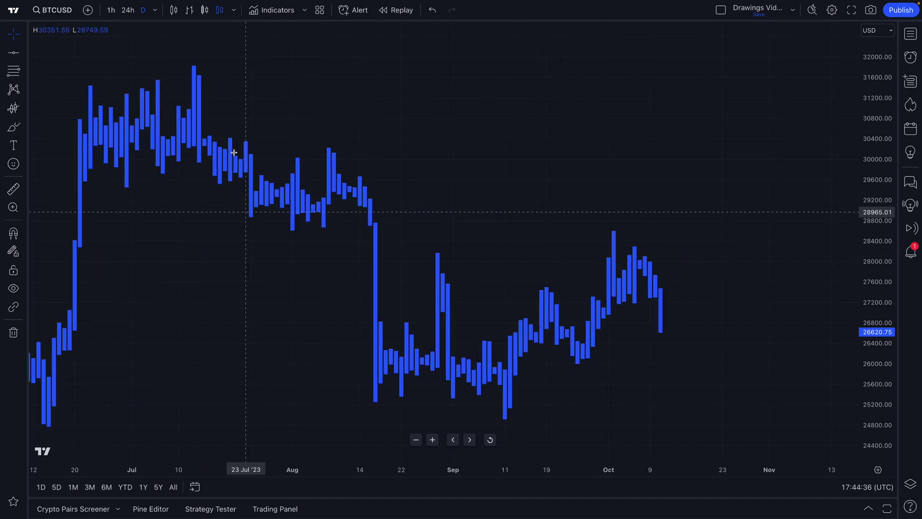
click(233, 10)
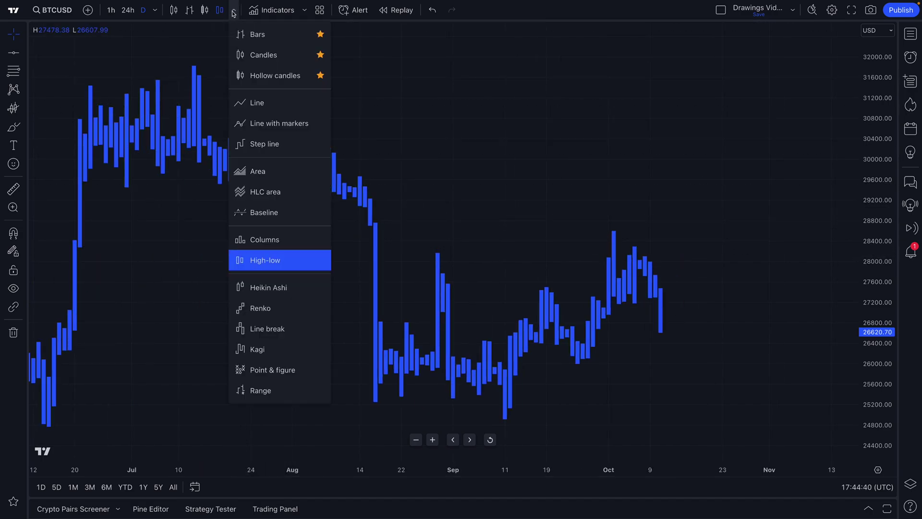
click(265, 53)
drag(255, 67, 286, 91)
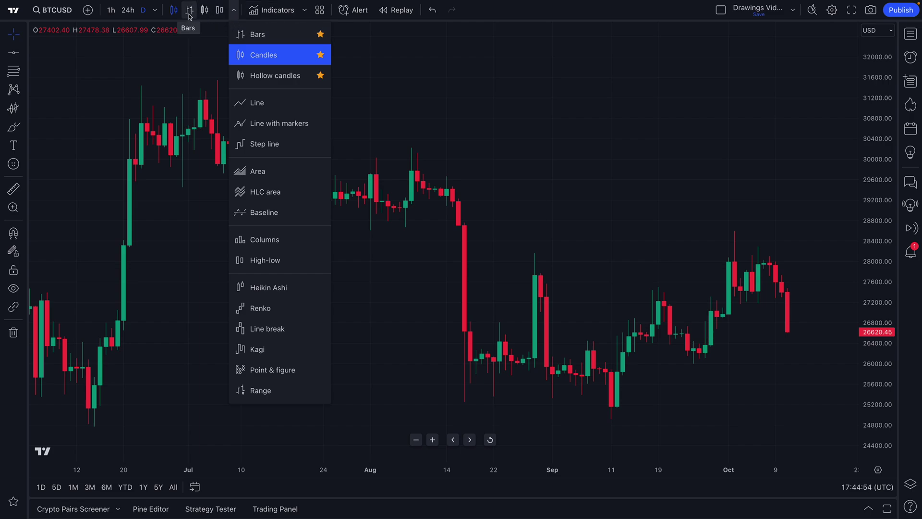
click(320, 34)
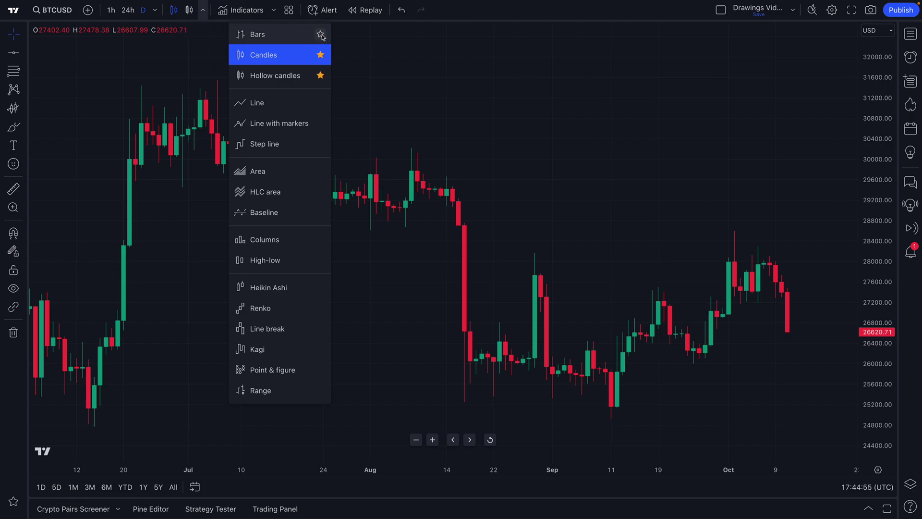
click(320, 75)
Step: Close the chart-type menu, zoom out, and pan so the chart spans April into December
click(173, 58)
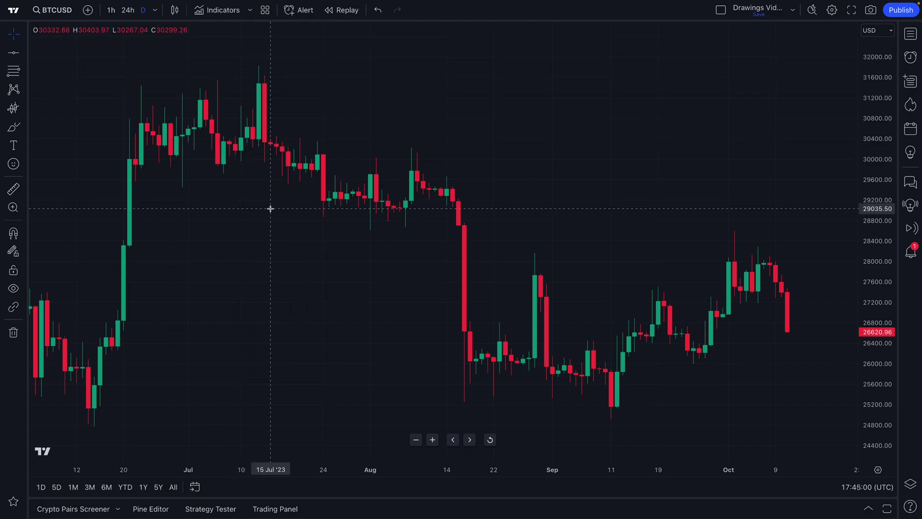
scroll(269, 208, down, 4)
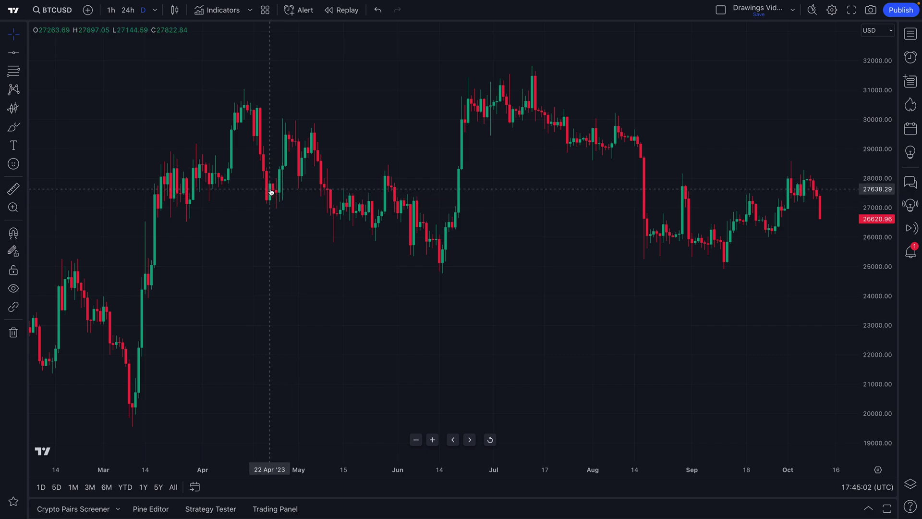
drag(432, 271, 309, 275)
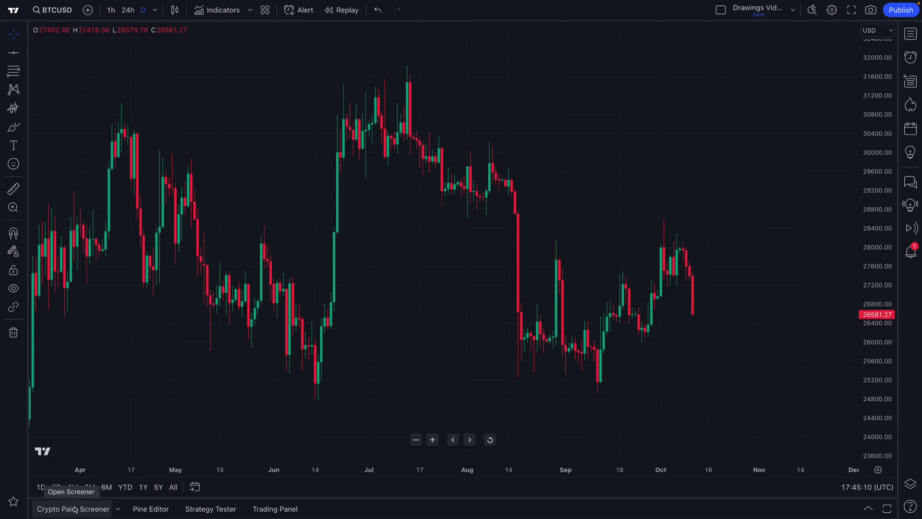
Step: Show the Crypto Pairs Screener (77 matches) under BTCUSD, enlarging and zooming out the chart
click(117, 509)
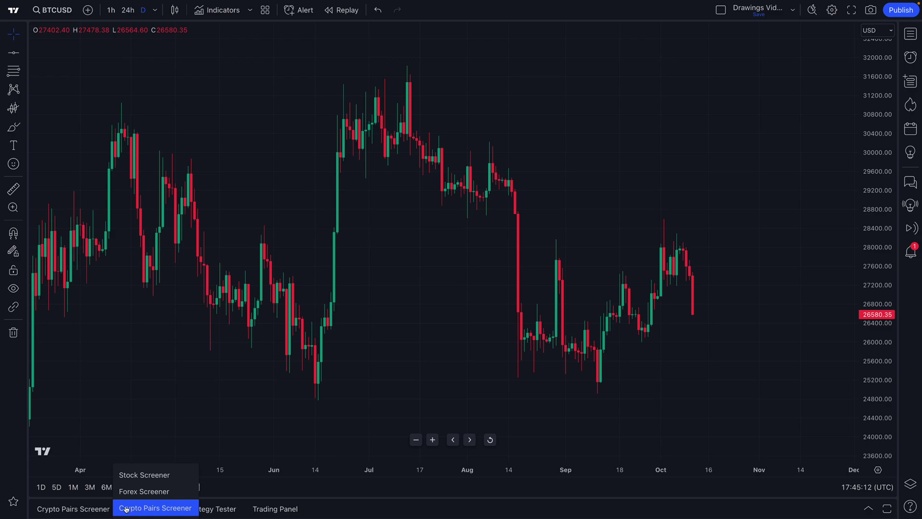
click(136, 508)
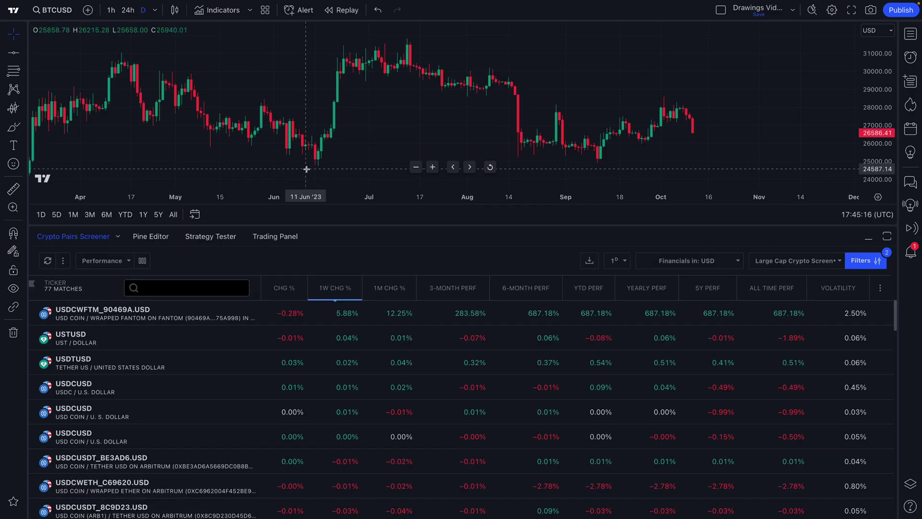
drag(384, 229, 383, 301)
scroll(348, 231, down, 5)
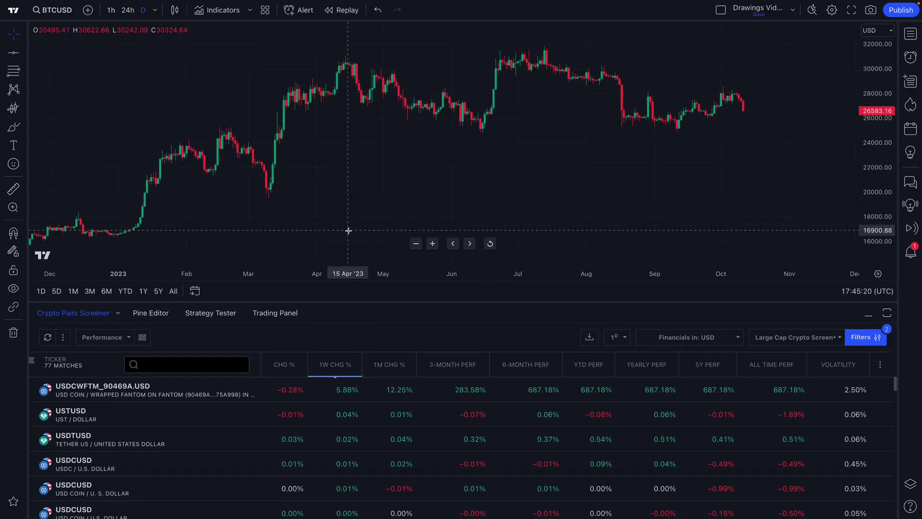
scroll(348, 201, down, 2)
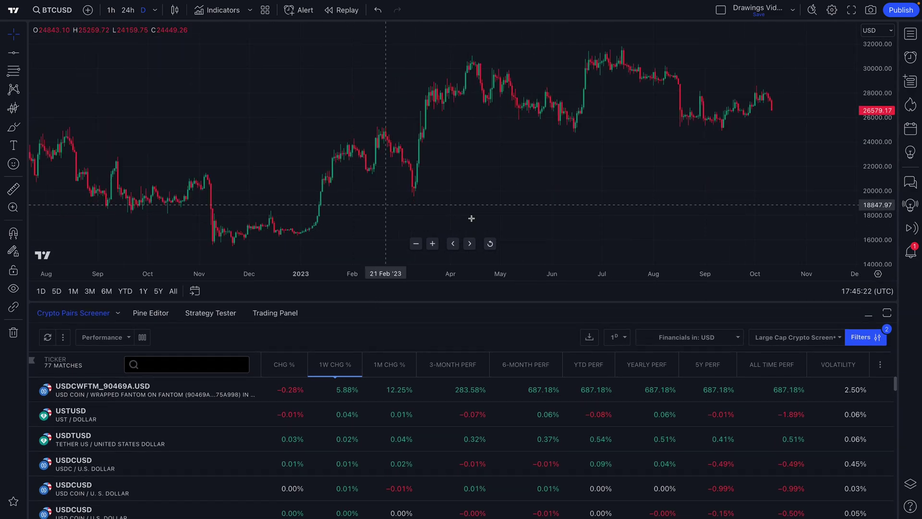
click(859, 338)
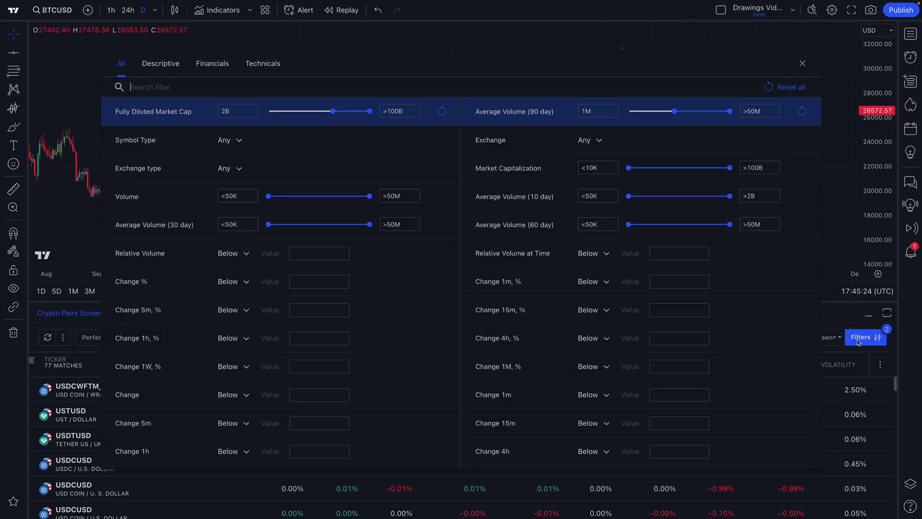
click(155, 64)
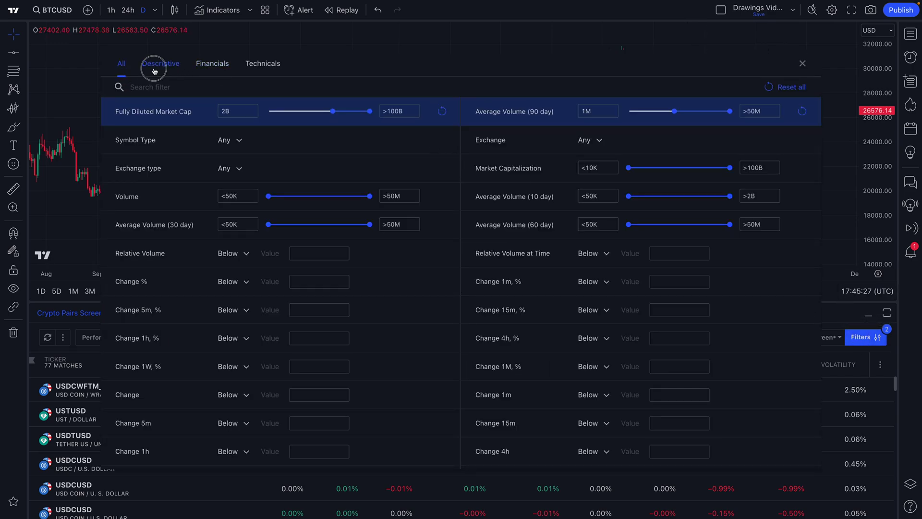
click(201, 67)
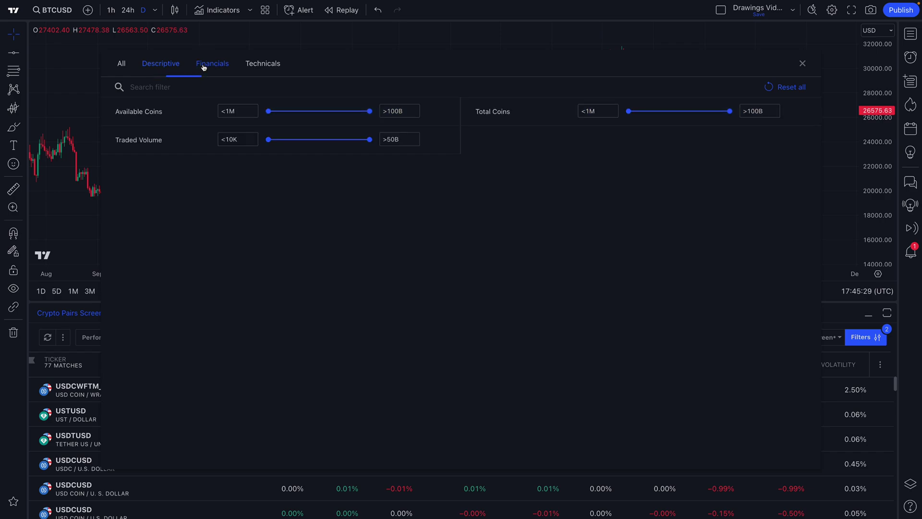
click(265, 70)
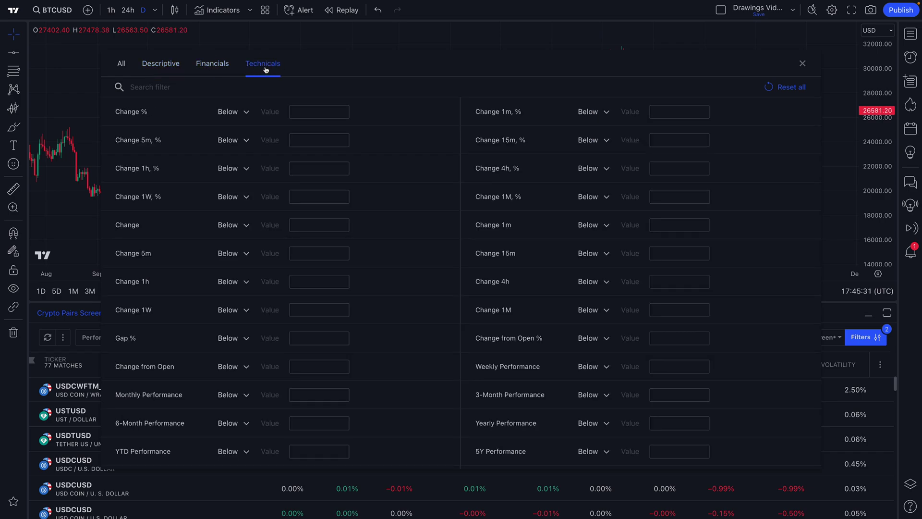
click(213, 67)
click(168, 70)
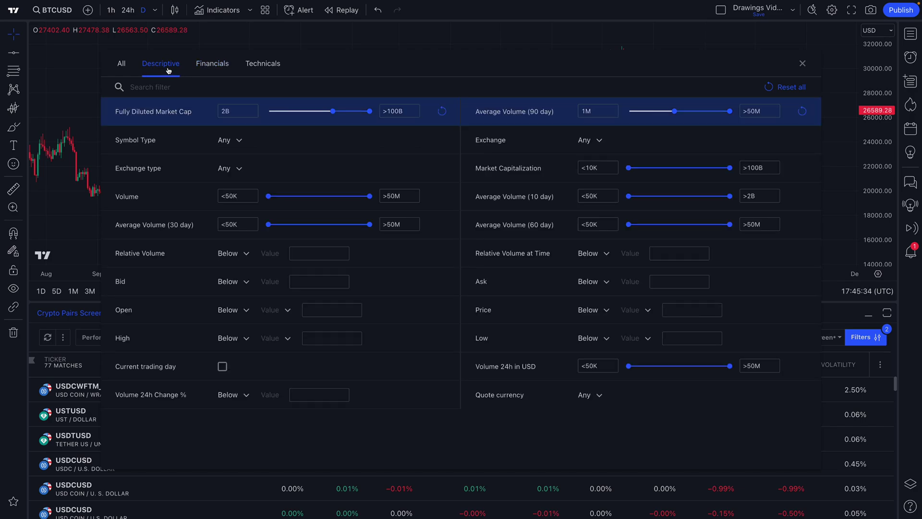
click(122, 72)
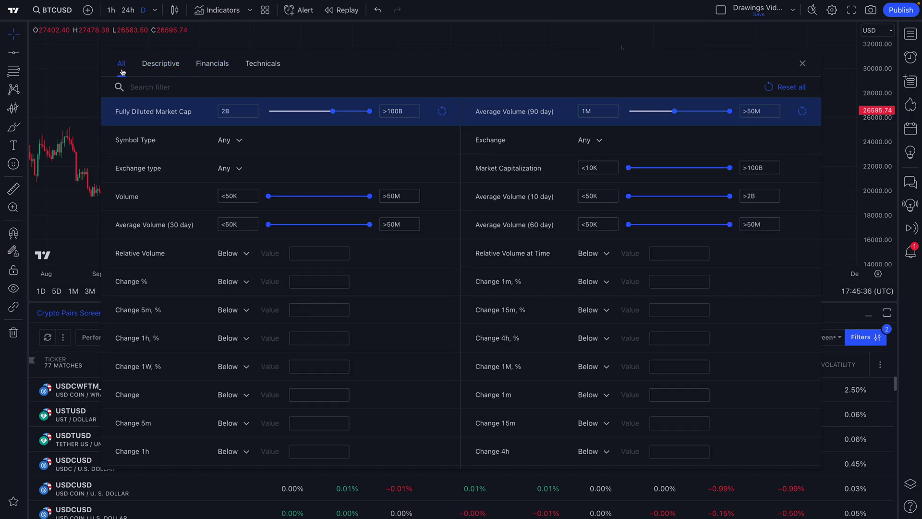
click(801, 64)
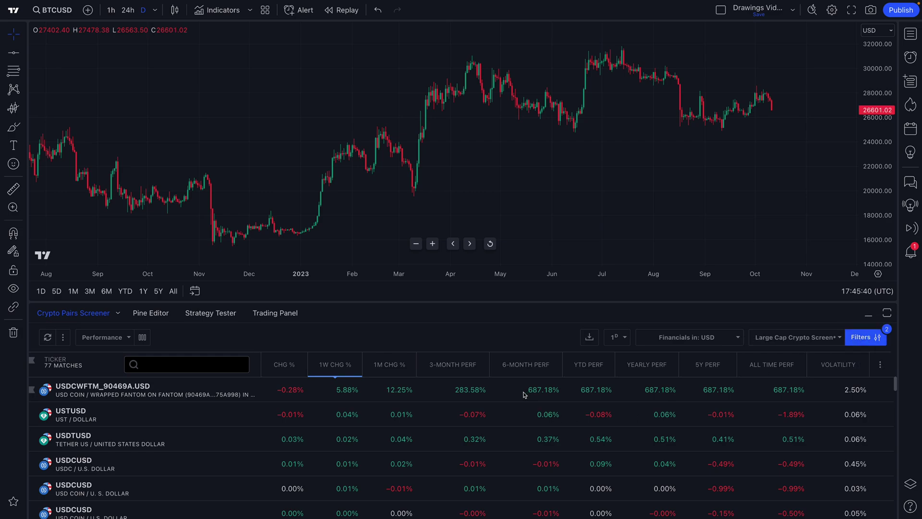
Step: Sort the screener by 3-Month, 6-Month, then YTD Perf, and collapse the screener panel
click(460, 364)
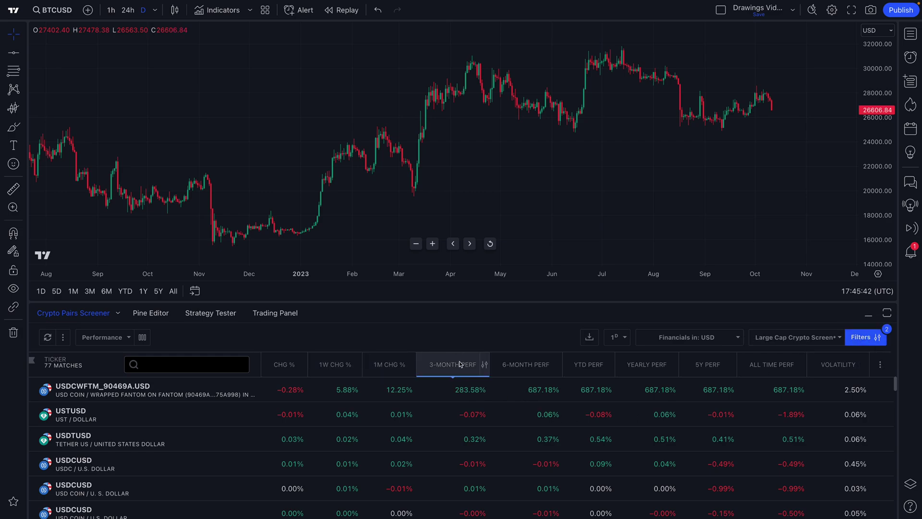
click(526, 365)
click(589, 365)
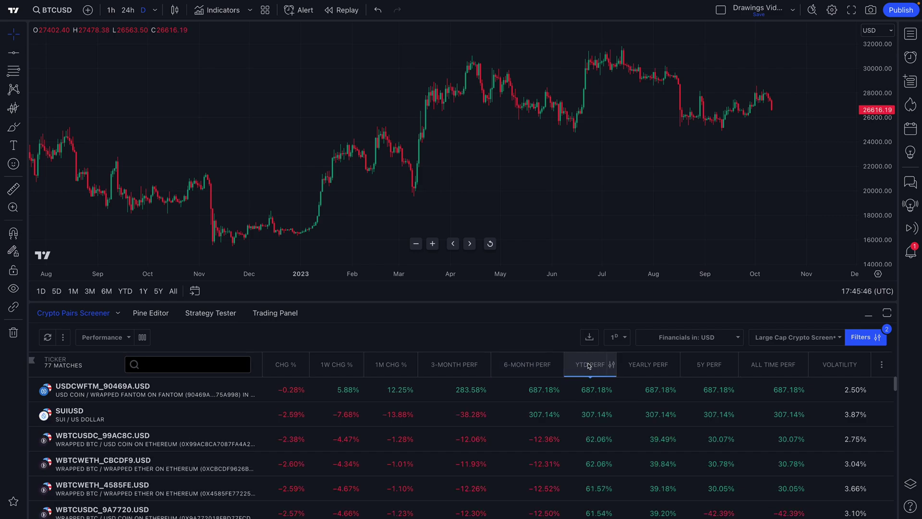
click(75, 315)
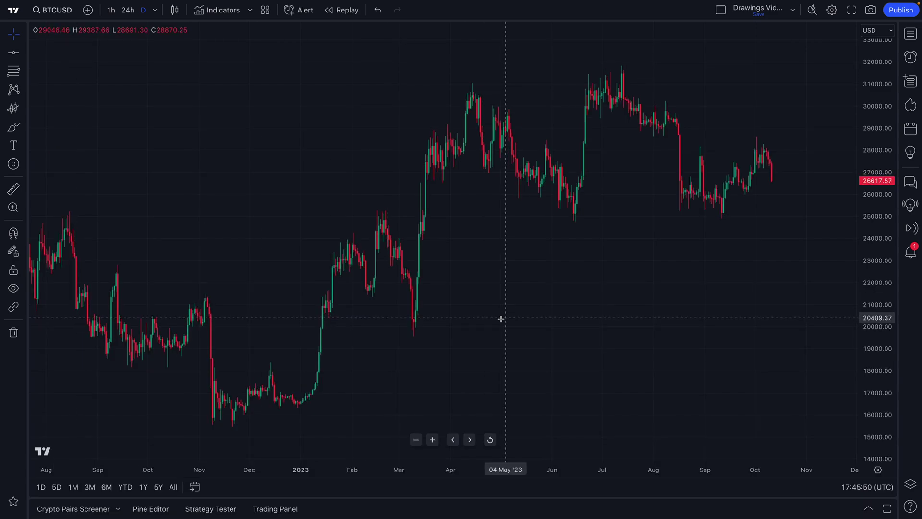
scroll(490, 313, right, 5)
scroll(539, 313, up, 6)
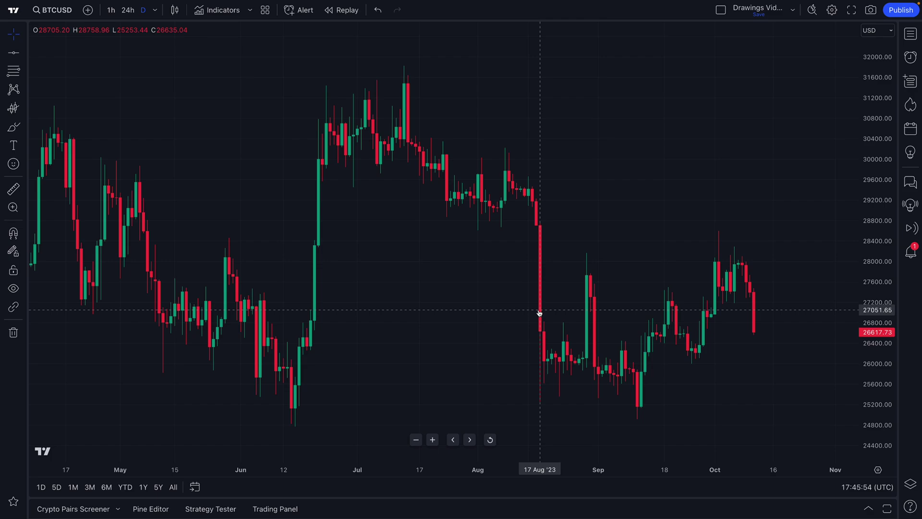
scroll(539, 312, down, 4)
drag(663, 288, 518, 295)
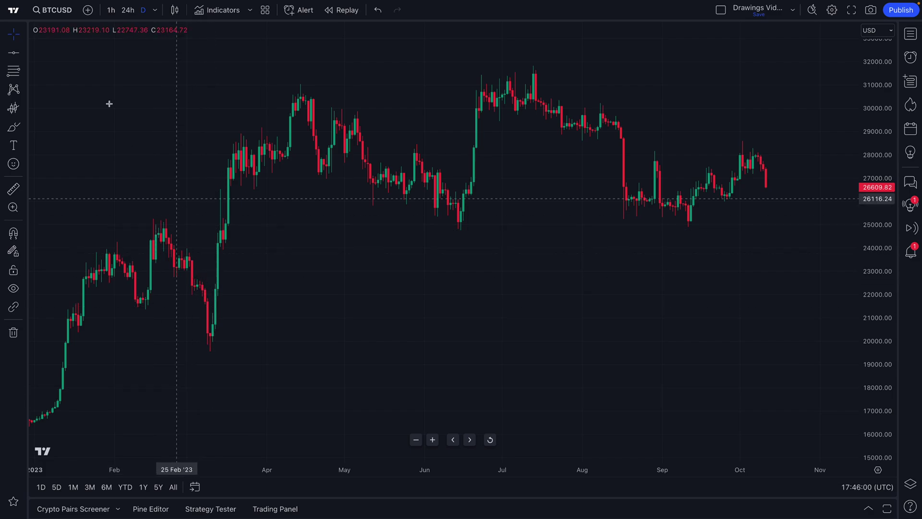
click(54, 10)
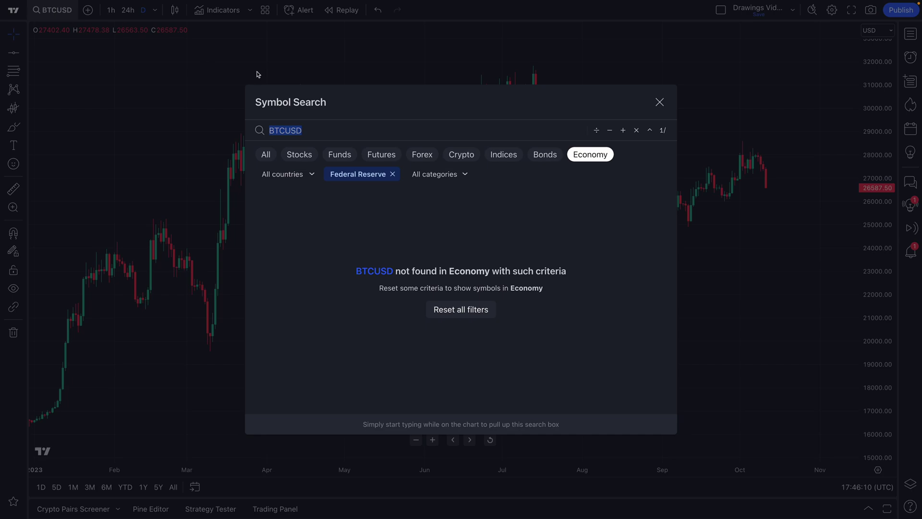
key(BackSpace)
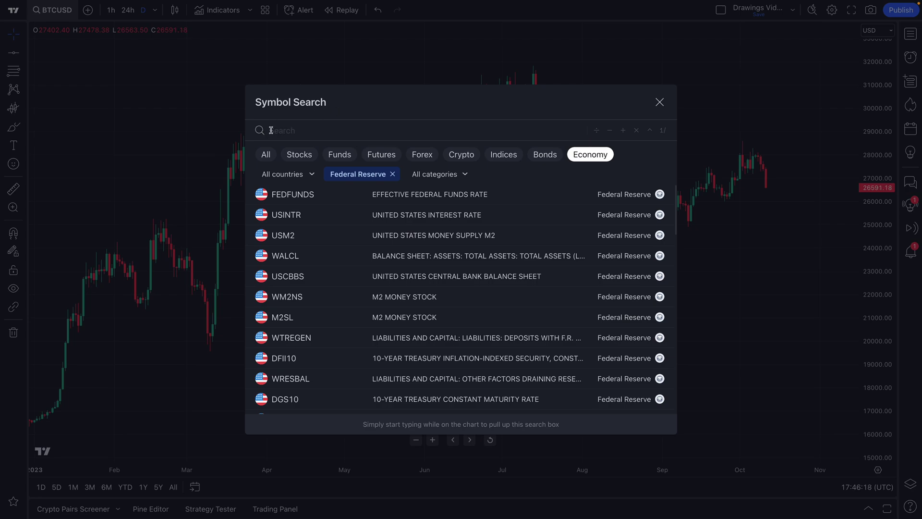
text(FED)
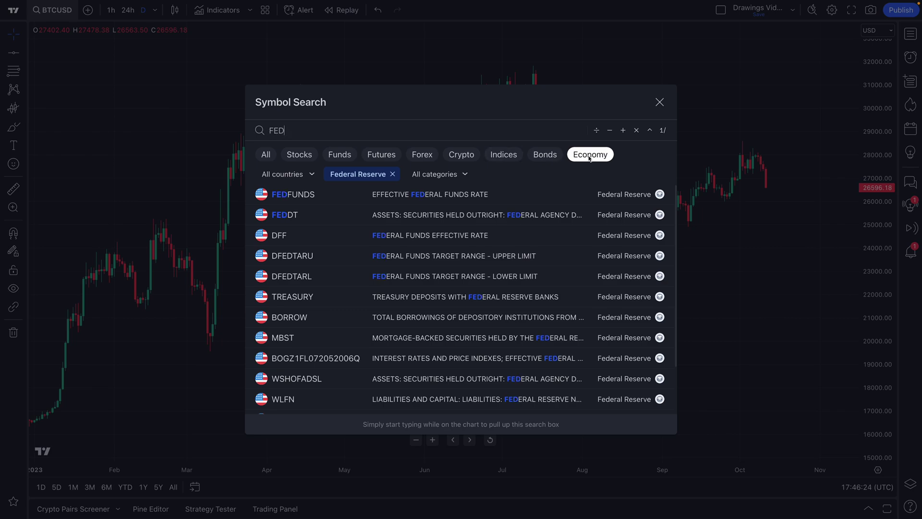
drag(287, 130, 260, 130)
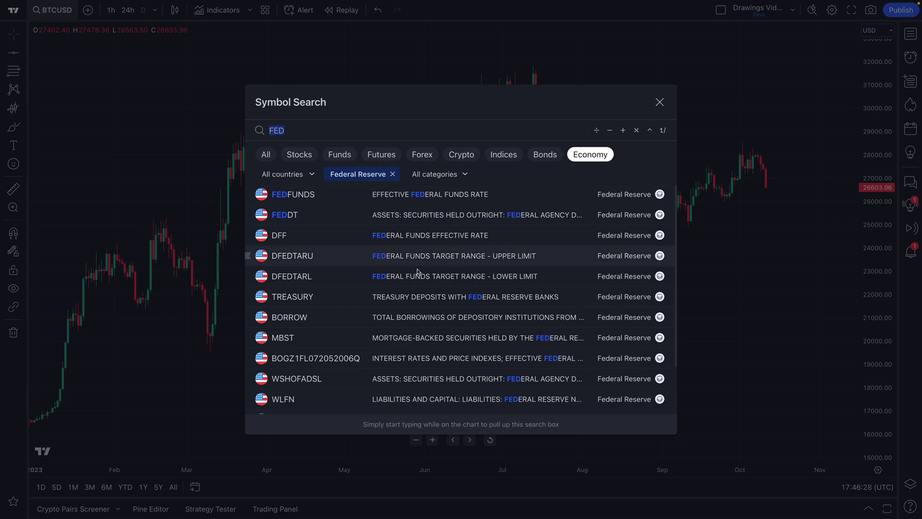
scroll(418, 272, down, 1)
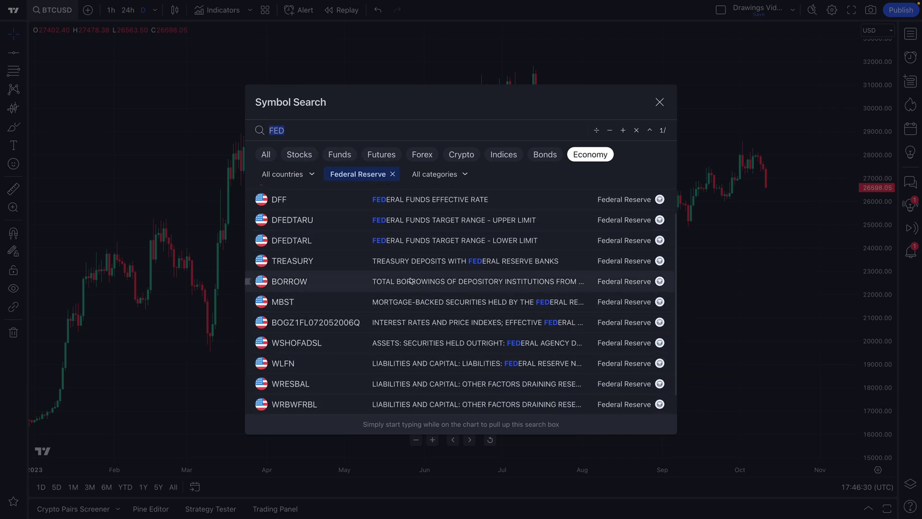
scroll(410, 279, up, 2)
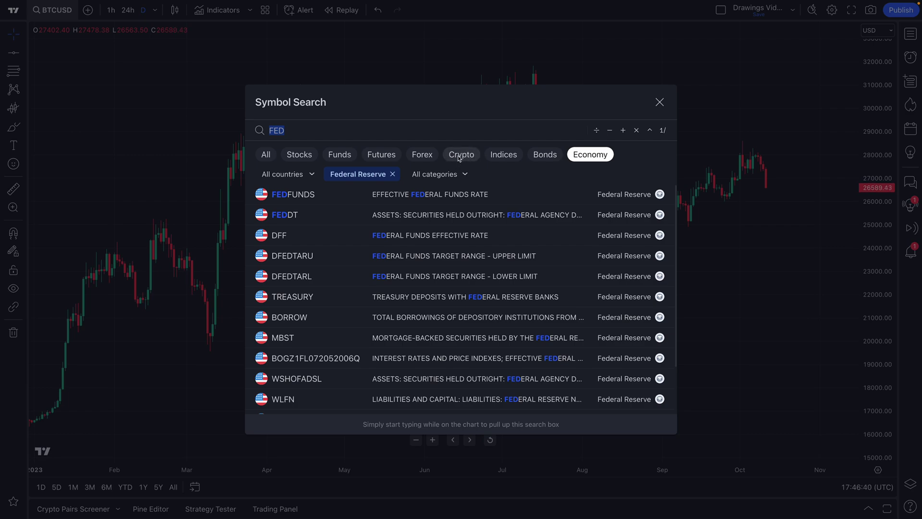
click(660, 101)
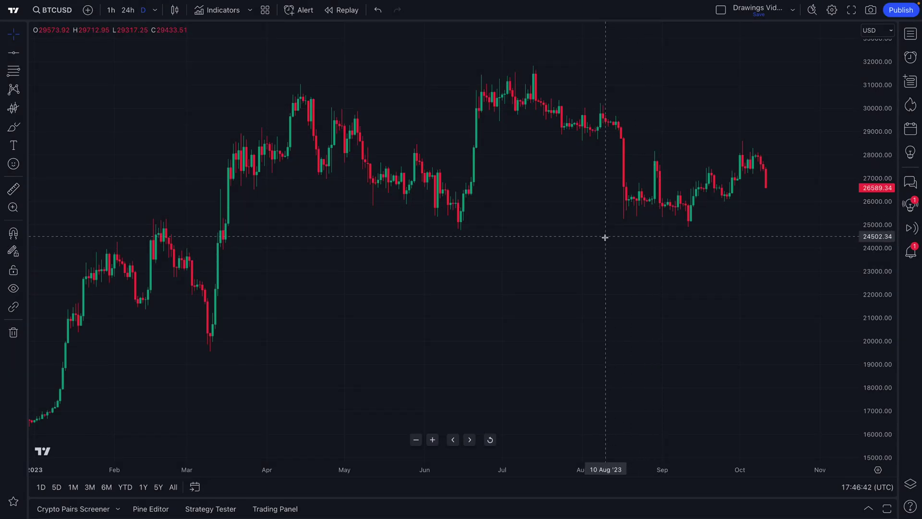
scroll(605, 238, up, 5)
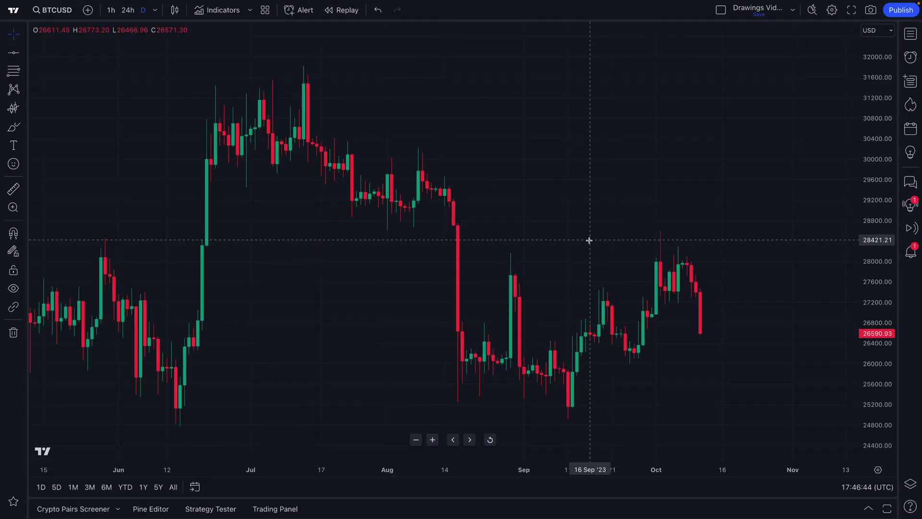